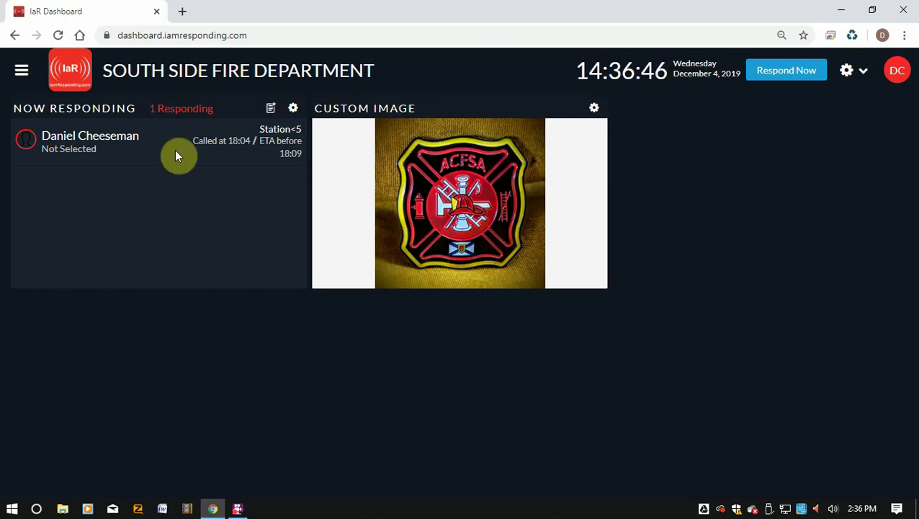
# Open the dashboard layout editor, view the Emergency and Non-Emergency layouts, and finish editing.
pyautogui.click(844, 71)
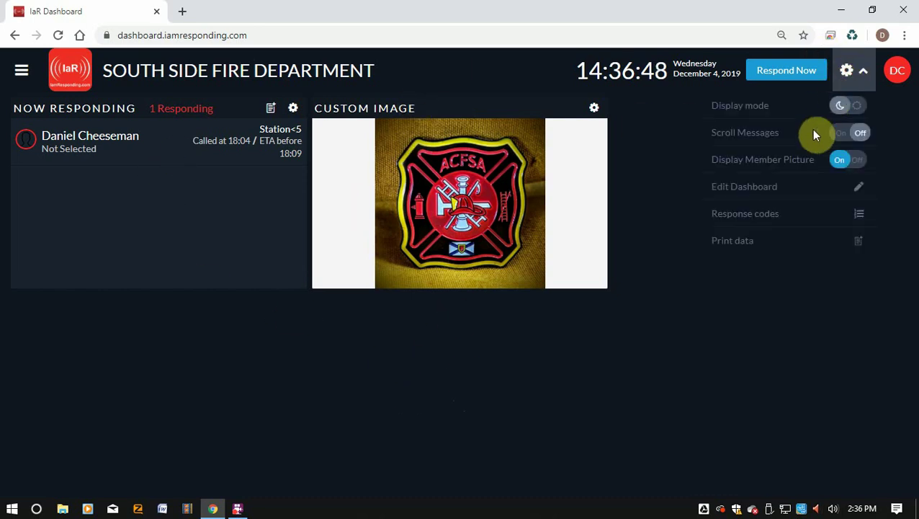
pyautogui.click(750, 190)
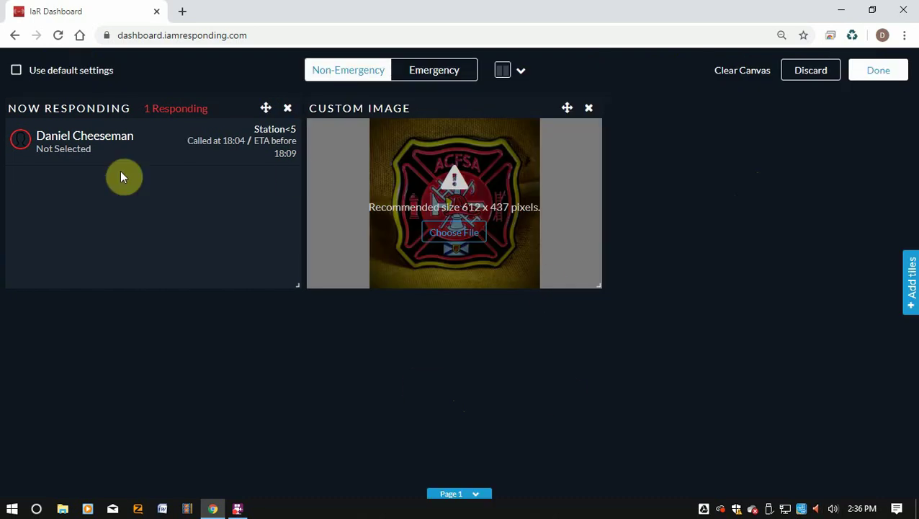
pyautogui.click(432, 70)
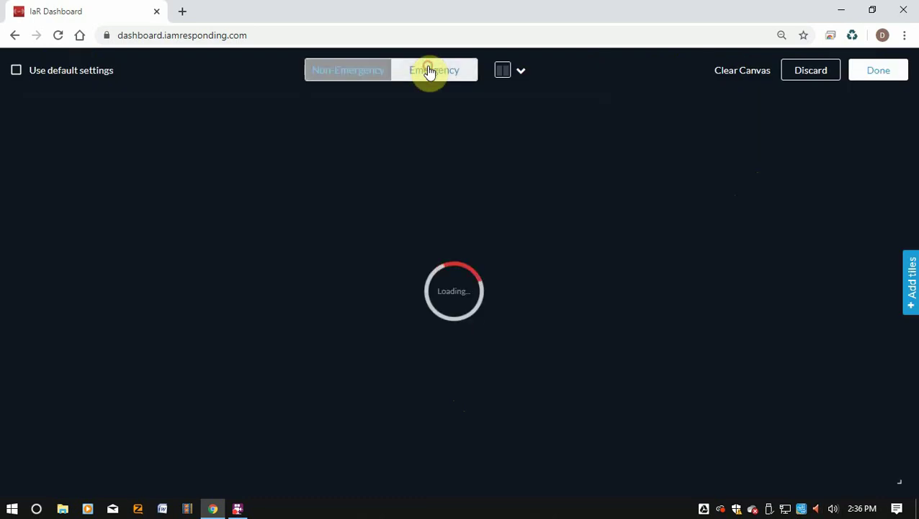
pyautogui.click(336, 70)
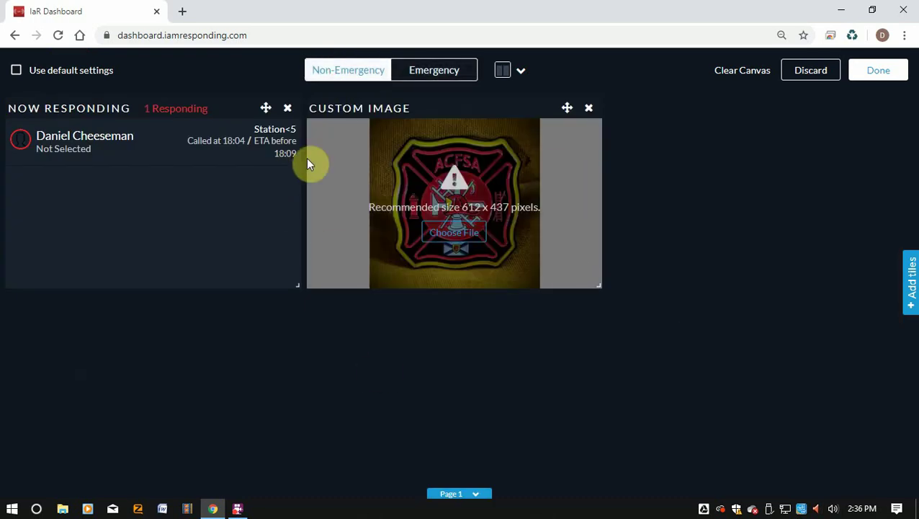
pyautogui.click(879, 75)
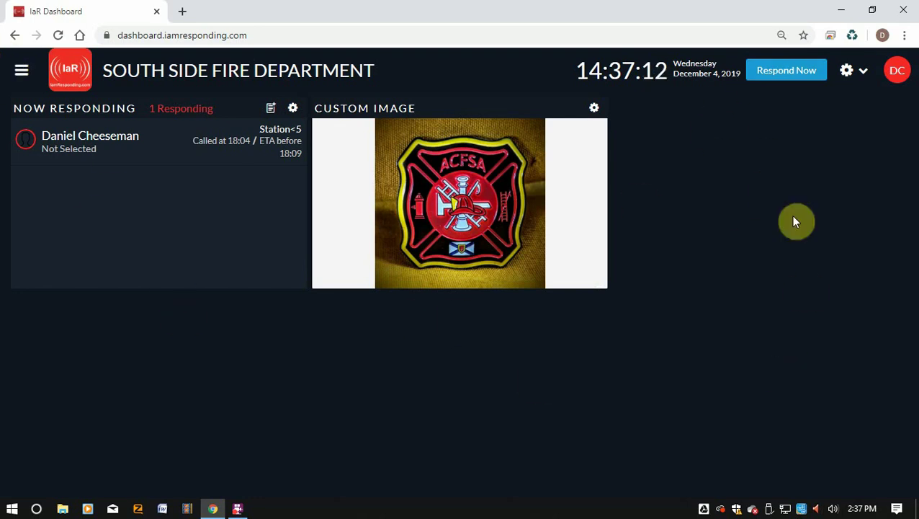
# Open the Automatic Toggle View system settings in the administrative functions.
pyautogui.click(20, 75)
pyautogui.click(333, 352)
pyautogui.click(24, 68)
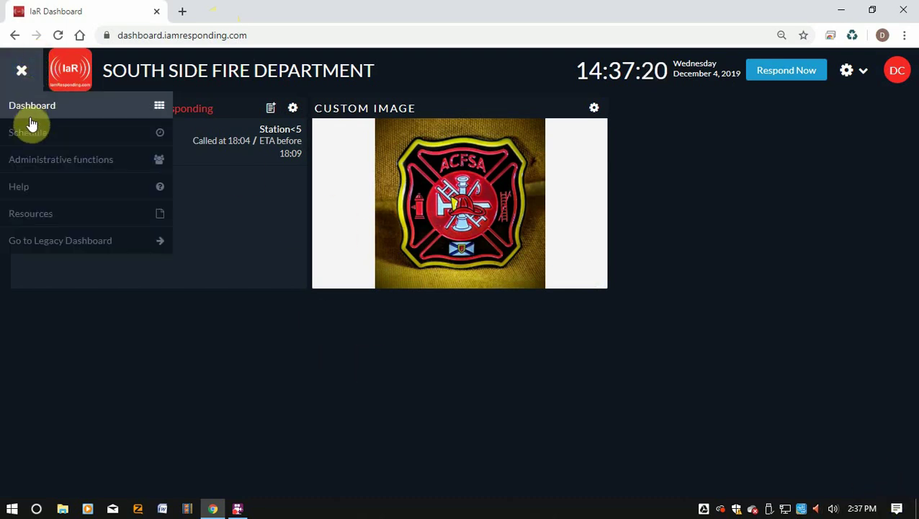
pyautogui.click(160, 163)
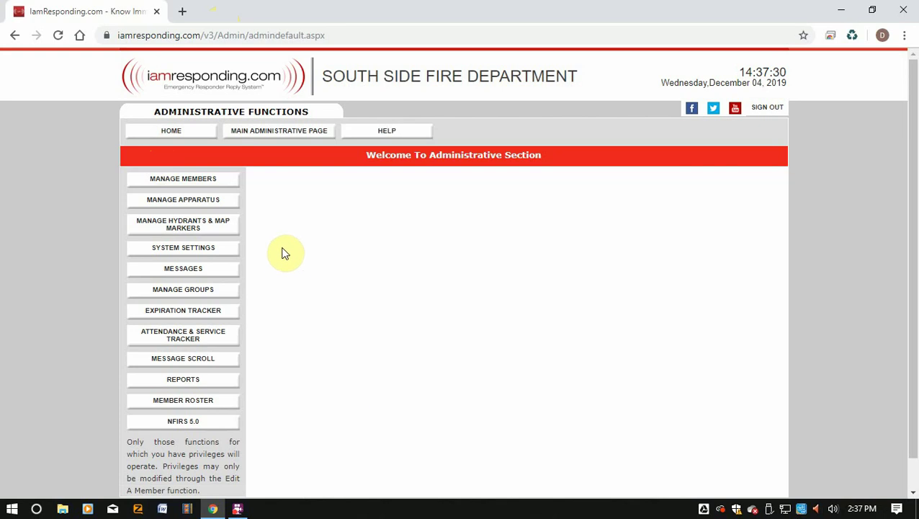
pyautogui.moveTo(225, 248)
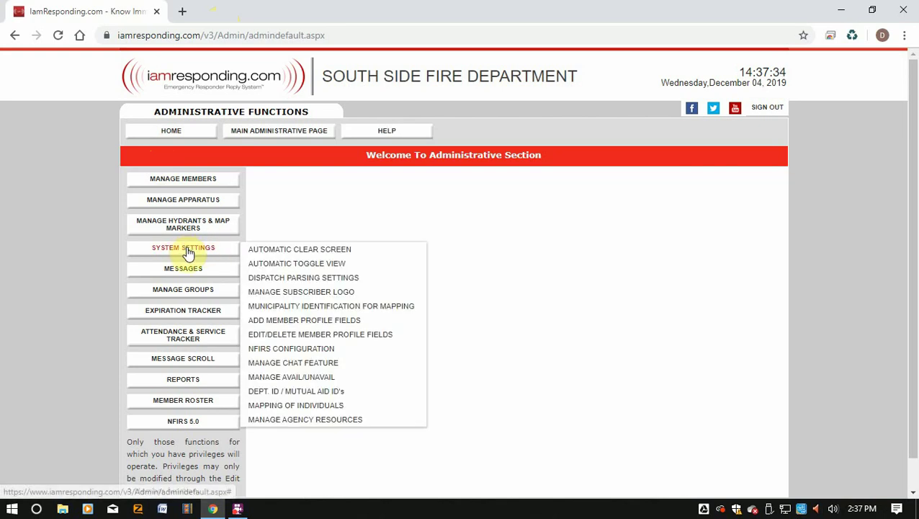
pyautogui.click(331, 270)
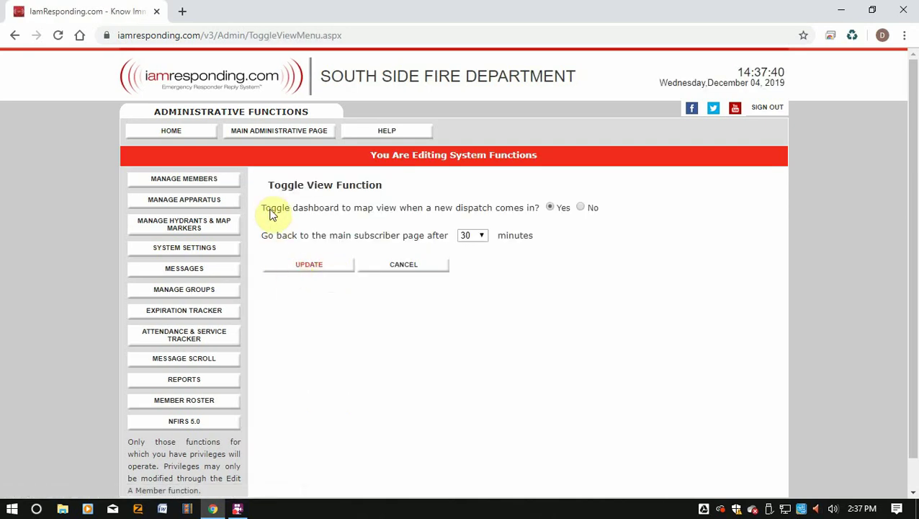
# Set the dashboard to toggle to map view on new dispatches, returning to the main subscriber page after 30 minutes, and save.
pyautogui.moveTo(265, 207); pyautogui.dragTo(535, 217)
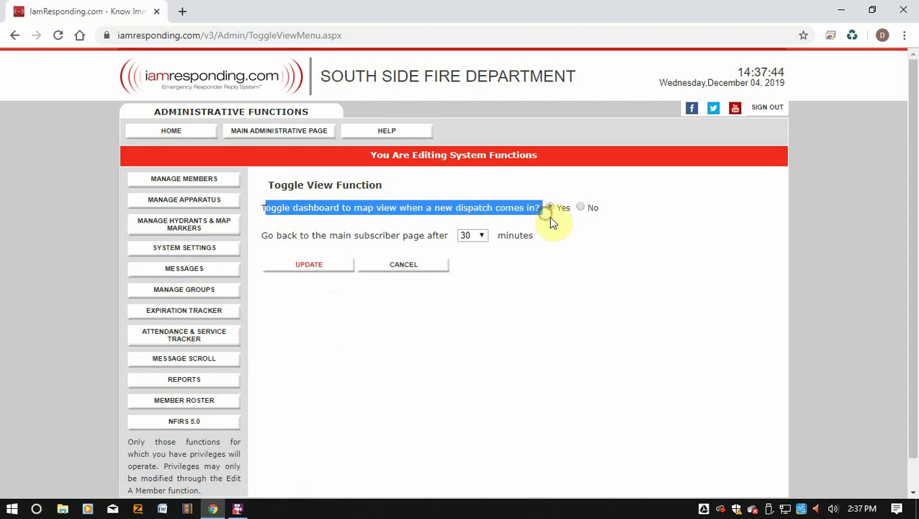
pyautogui.click(551, 216)
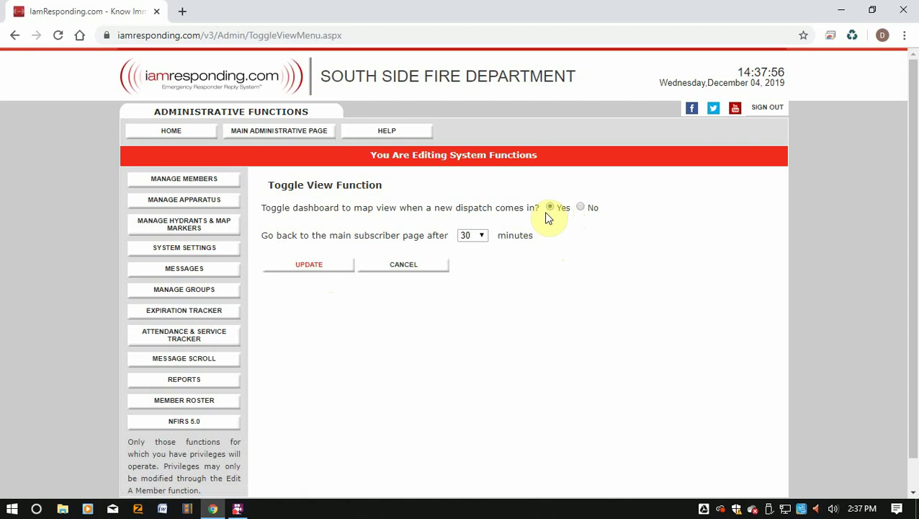
pyautogui.moveTo(262, 235); pyautogui.dragTo(447, 236)
pyautogui.click(474, 235)
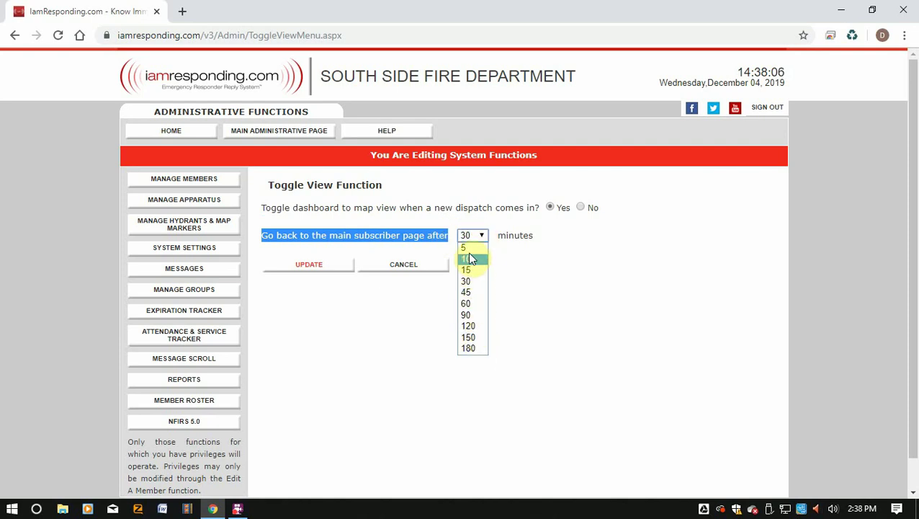
pyautogui.click(474, 282)
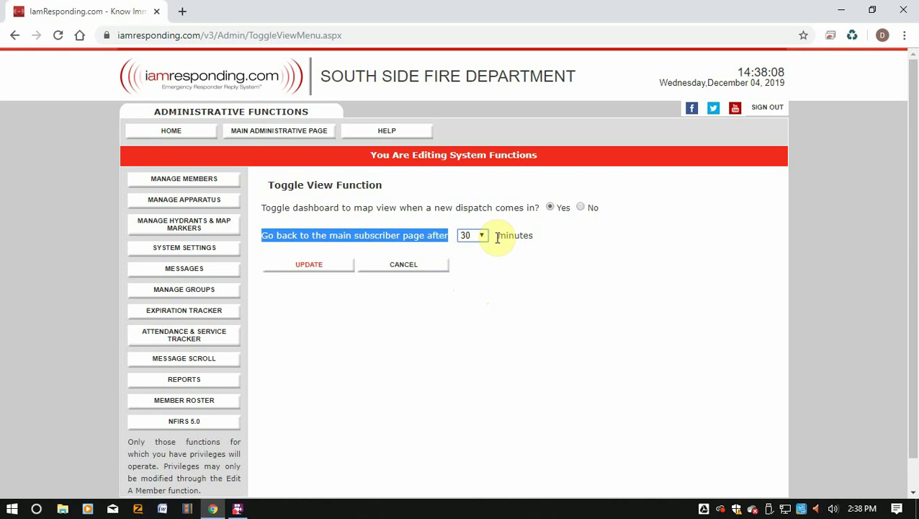
pyautogui.click(329, 267)
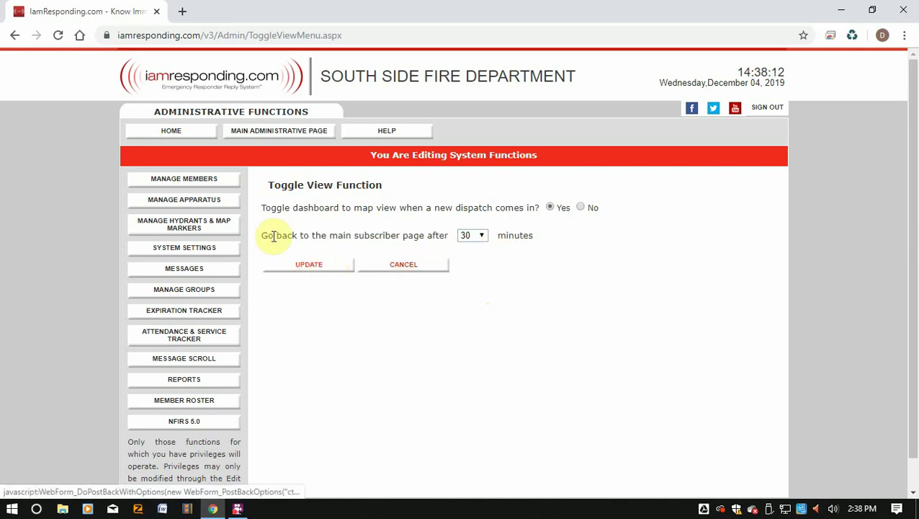
pyautogui.click(307, 266)
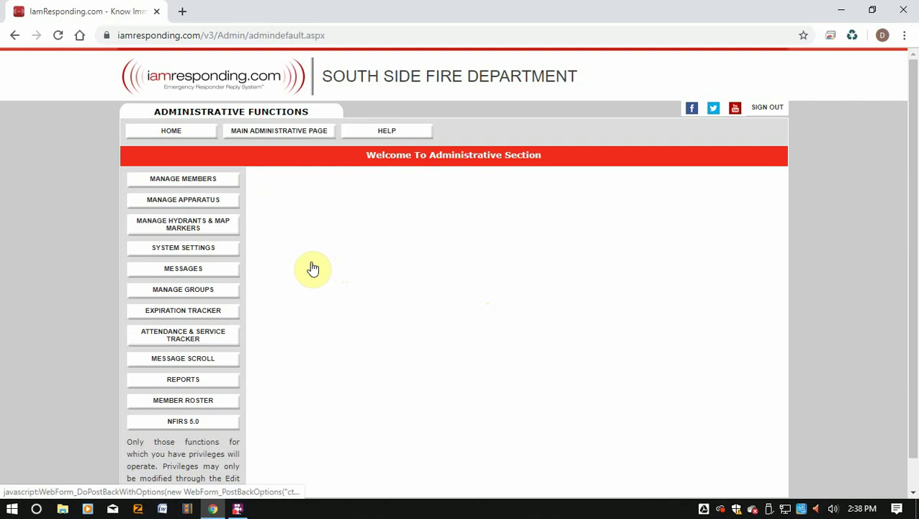
# Open the Automatic Clear Screen settings, examine the auto-clear description and options, and cancel out of the page.
pyautogui.moveTo(205, 235)
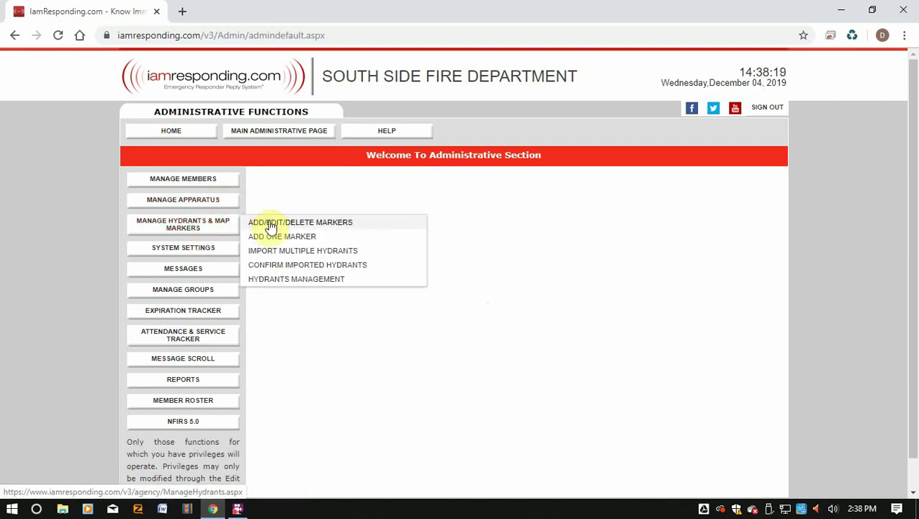
pyautogui.click(288, 249)
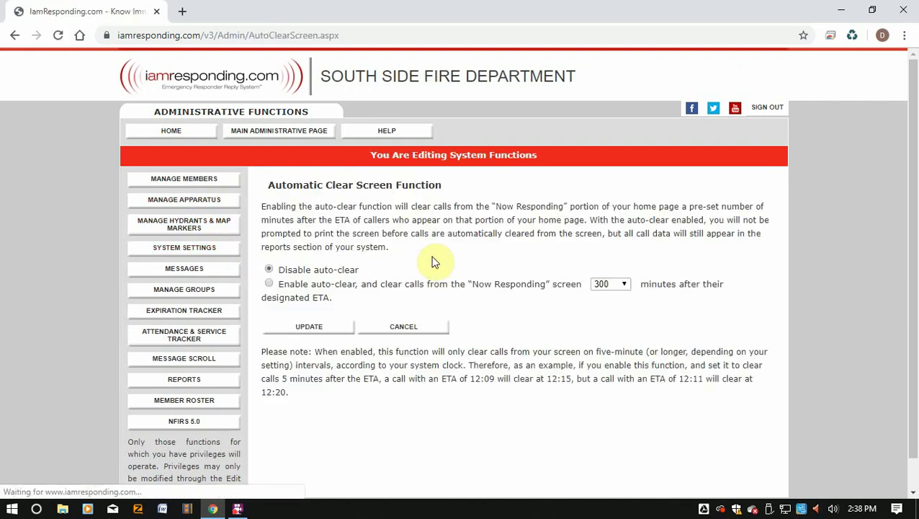
pyautogui.click(283, 284)
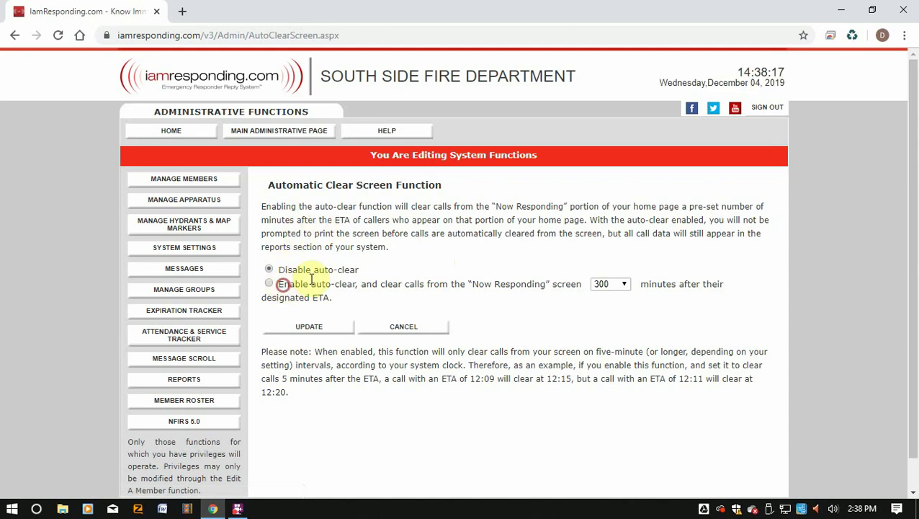
pyautogui.moveTo(283, 284); pyautogui.dragTo(433, 303)
pyautogui.click(481, 302)
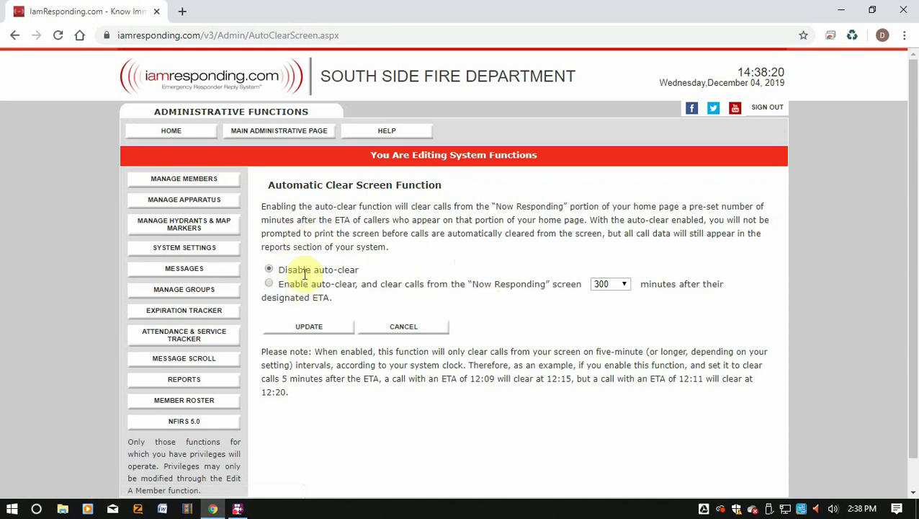
pyautogui.moveTo(275, 185); pyautogui.dragTo(492, 280)
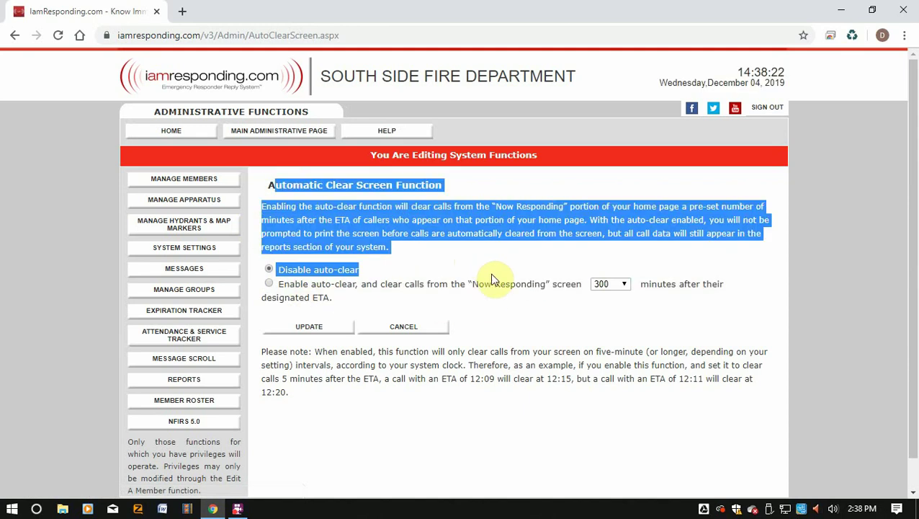
pyautogui.click(492, 279)
pyautogui.moveTo(278, 284); pyautogui.dragTo(404, 290)
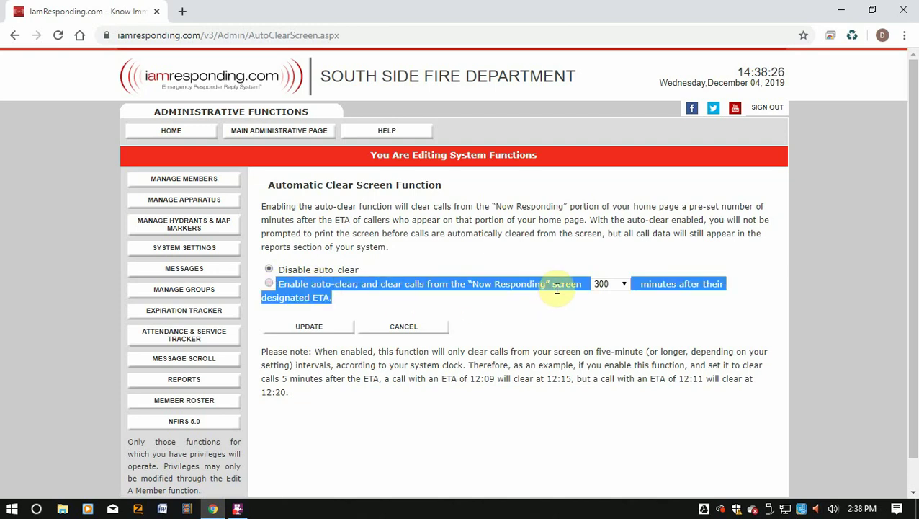
pyautogui.click(414, 330)
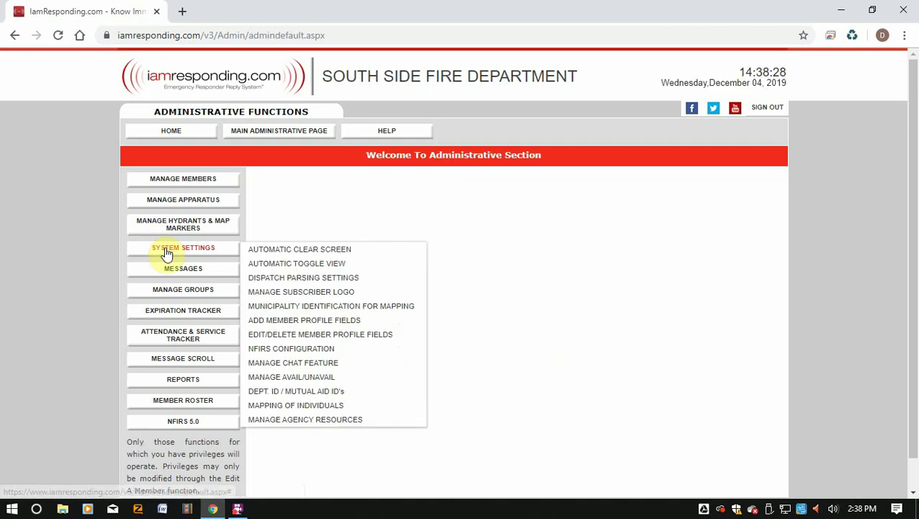
# Return to the dashboard, reopen the administrative functions, and bring up the Manage Subscriber Logo settings to check the image requirements.
pyautogui.moveTo(177, 255)
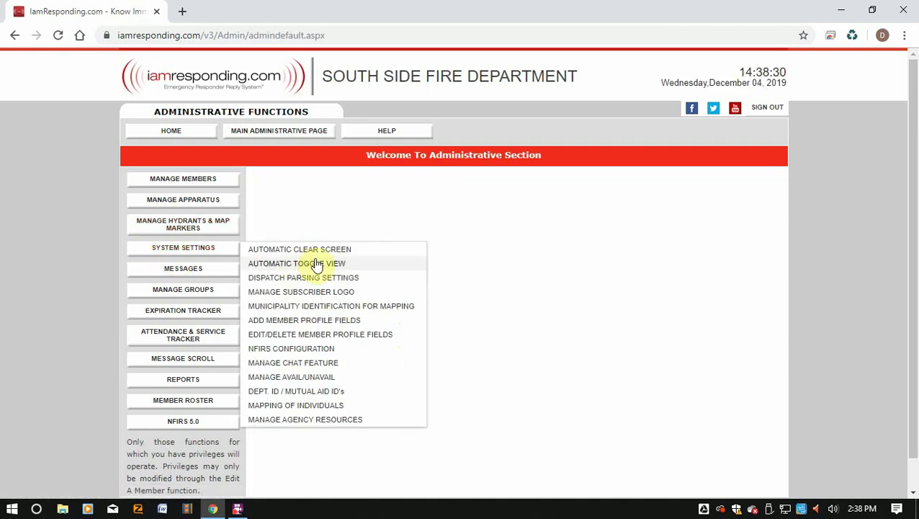
pyautogui.click(180, 132)
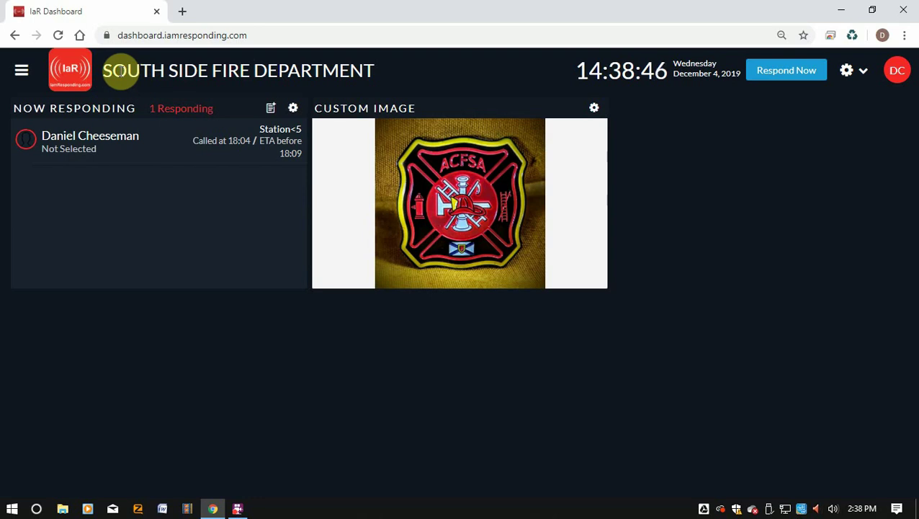
pyautogui.click(22, 75)
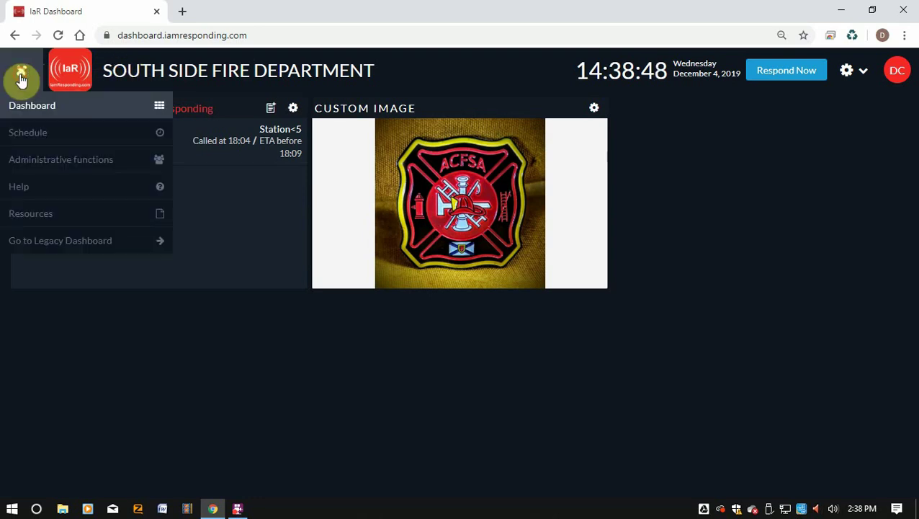
pyautogui.click(72, 162)
pyautogui.moveTo(214, 242)
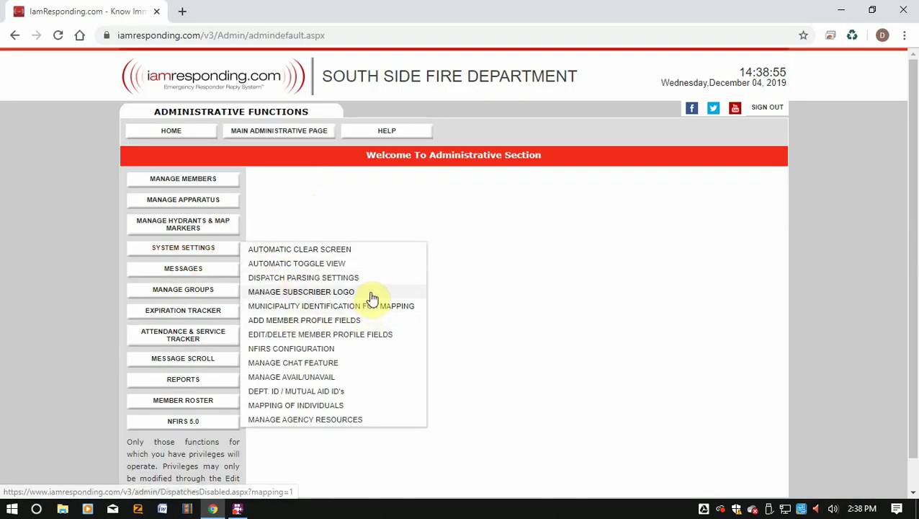
pyautogui.click(272, 297)
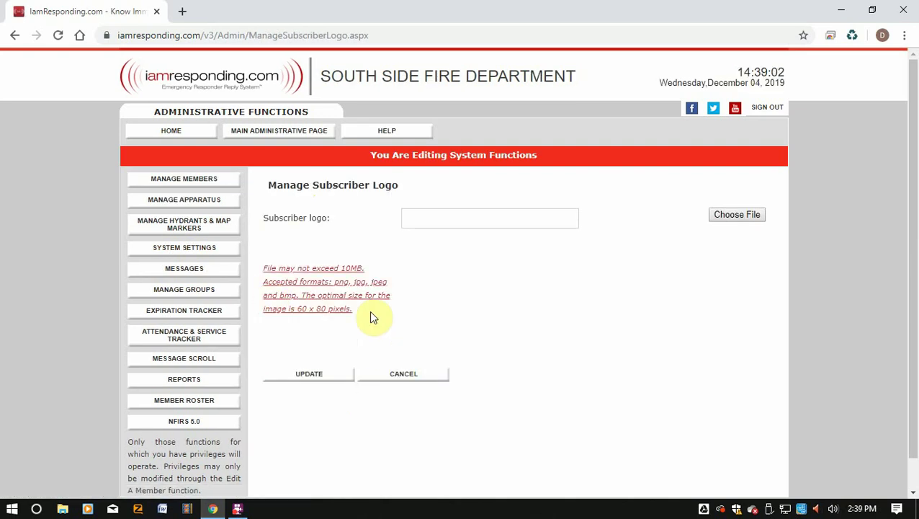
pyautogui.moveTo(355, 309); pyautogui.dragTo(279, 296)
pyautogui.click(326, 335)
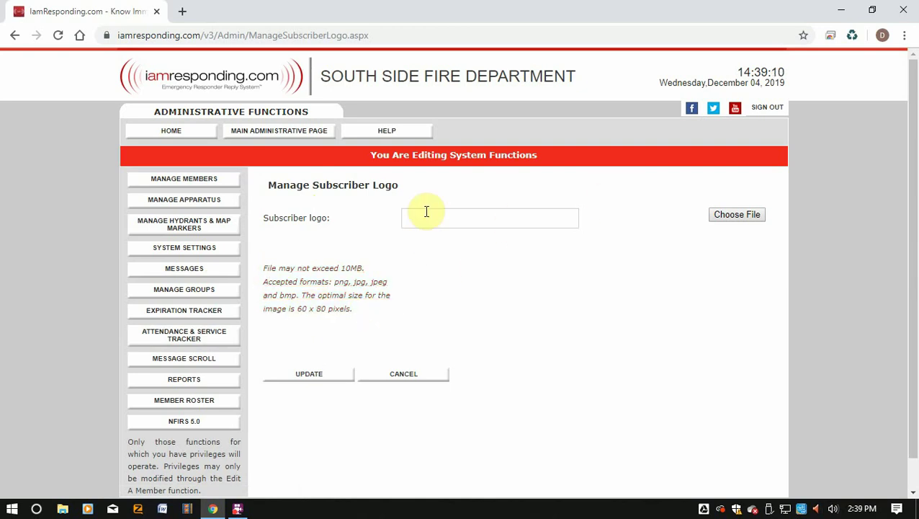
# Upload the s-l400 image from the Desktop as the subscriber logo and save the update.
pyautogui.click(720, 215)
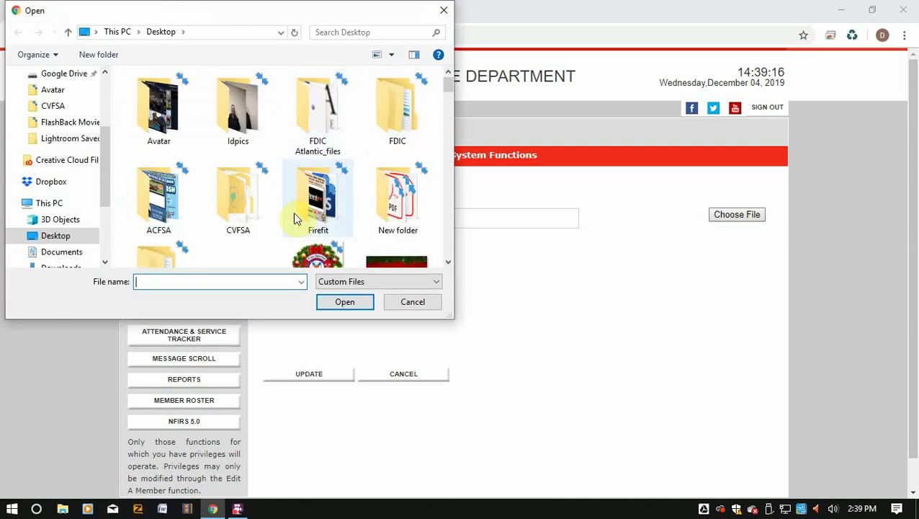
pyautogui.scroll(-1, 292, 220)
pyautogui.scroll(-3, 213, 256)
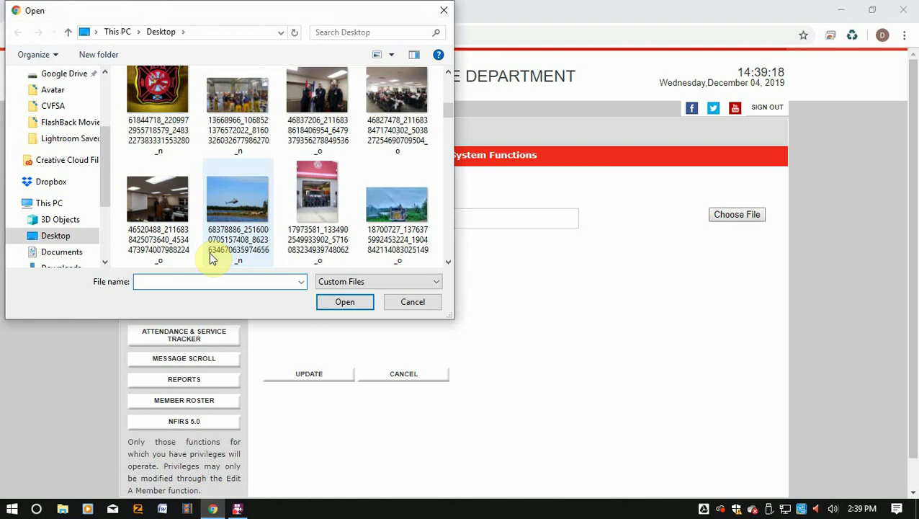
pyautogui.scroll(-6, 249, 205)
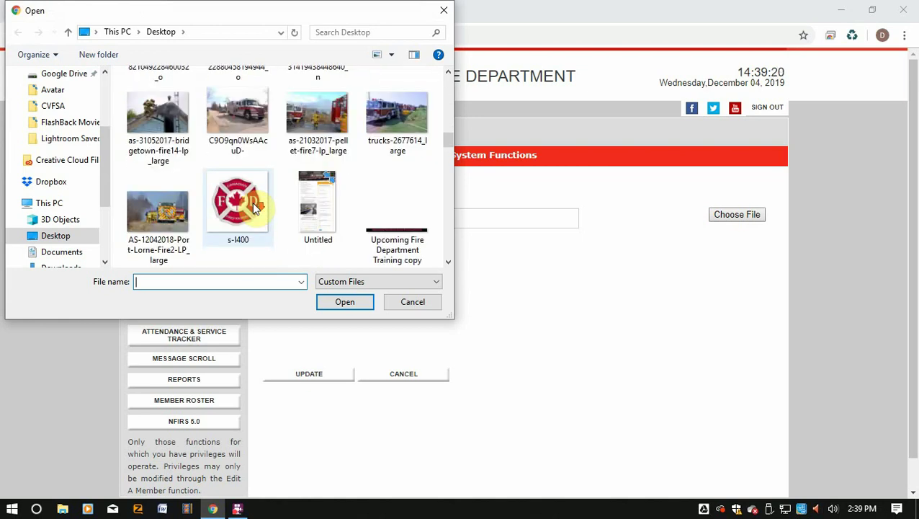
pyautogui.doubleClick(252, 232)
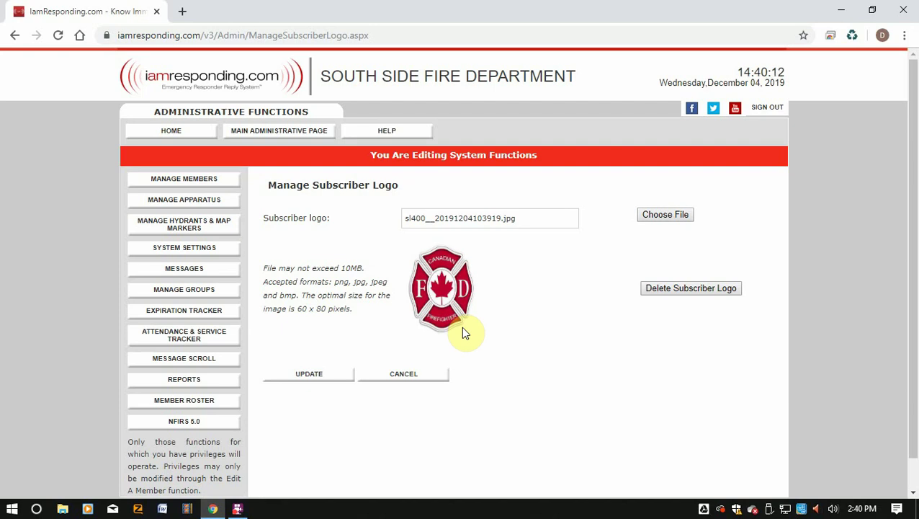
pyautogui.click(343, 282)
pyautogui.moveTo(343, 283); pyautogui.dragTo(365, 314)
pyautogui.click(373, 333)
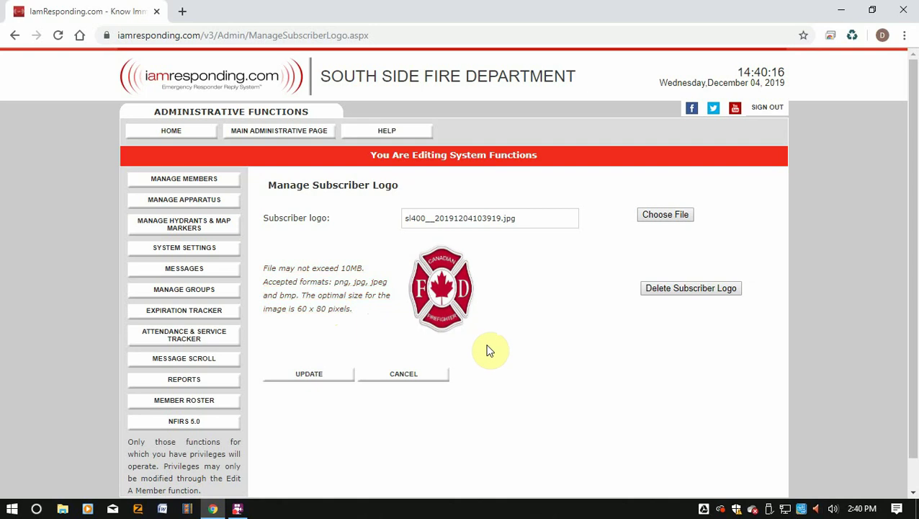
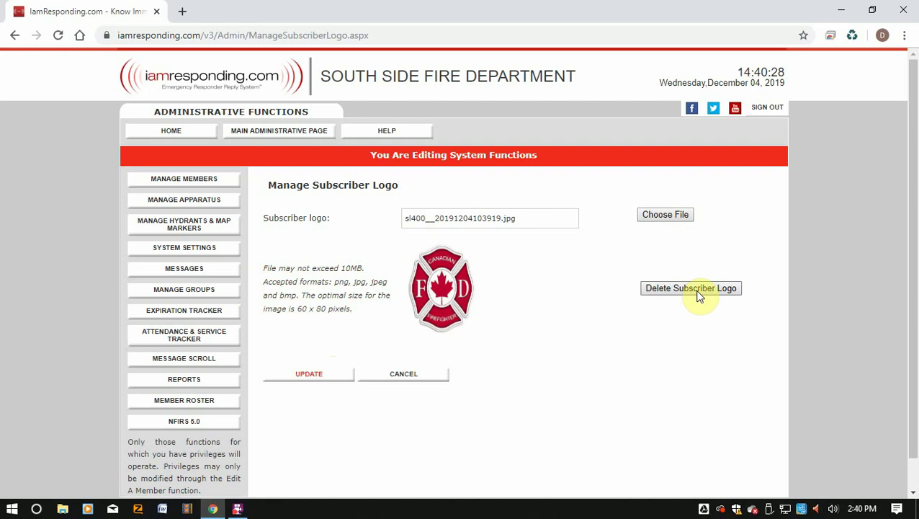
pyautogui.click(310, 376)
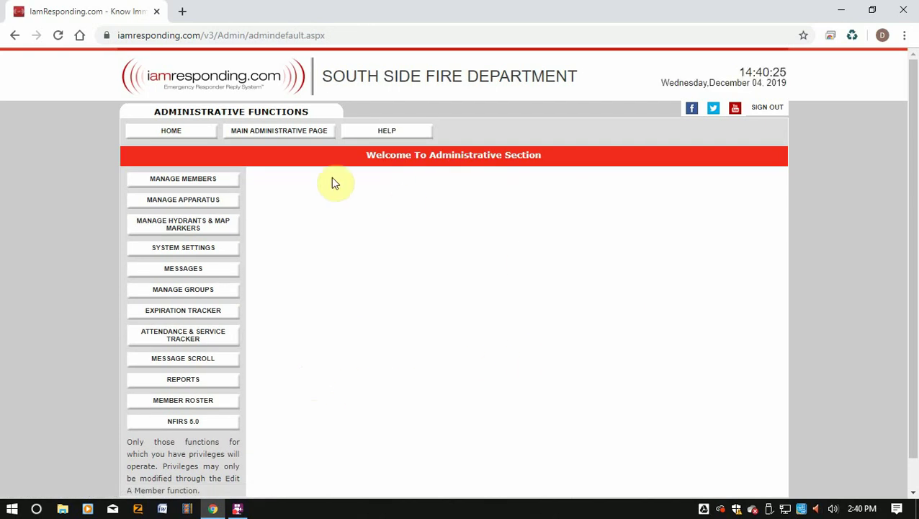
# Return to the dashboard home page and switch the display mode from night to day.
pyautogui.click(172, 132)
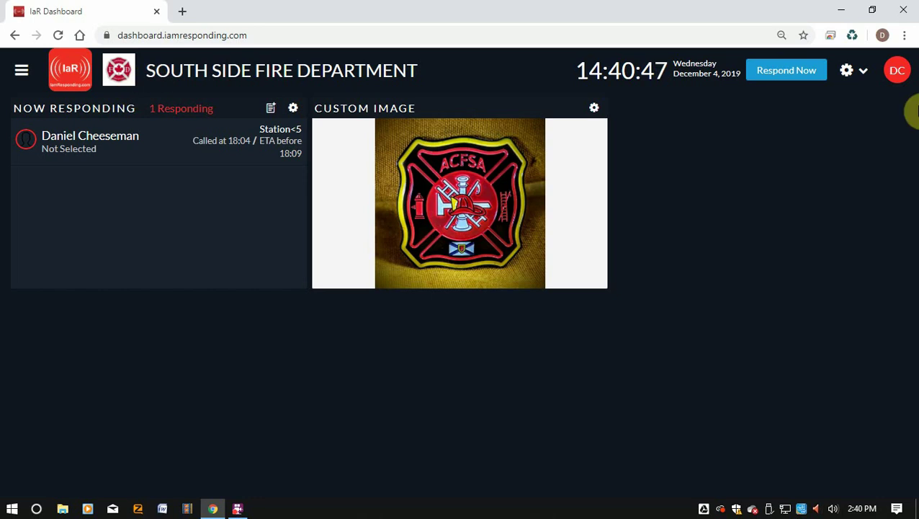
pyautogui.click(854, 75)
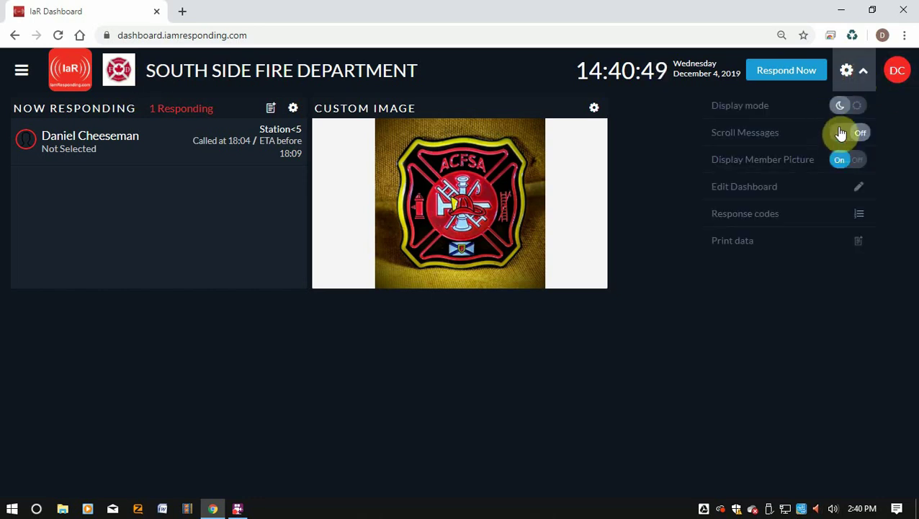
pyautogui.click(843, 108)
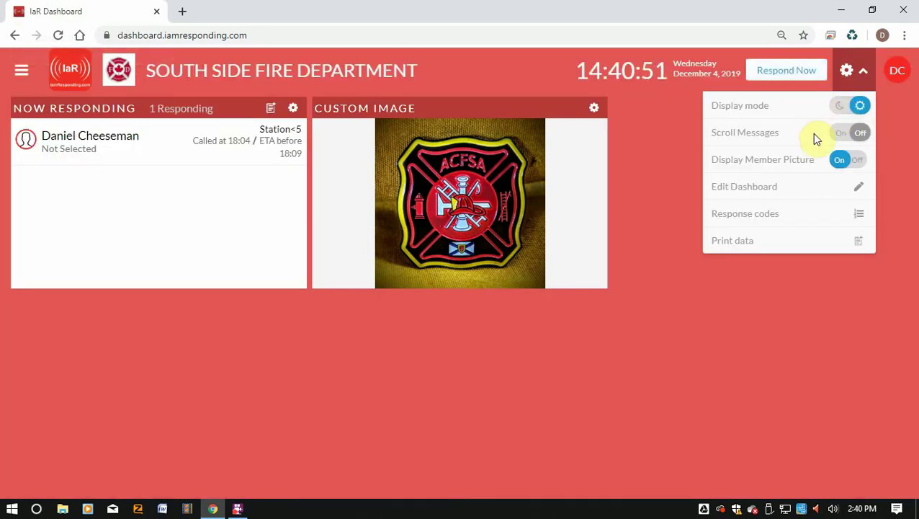
# Edit the non-emergency dashboard to use the Light scheme and save the change.
pyautogui.click(821, 187)
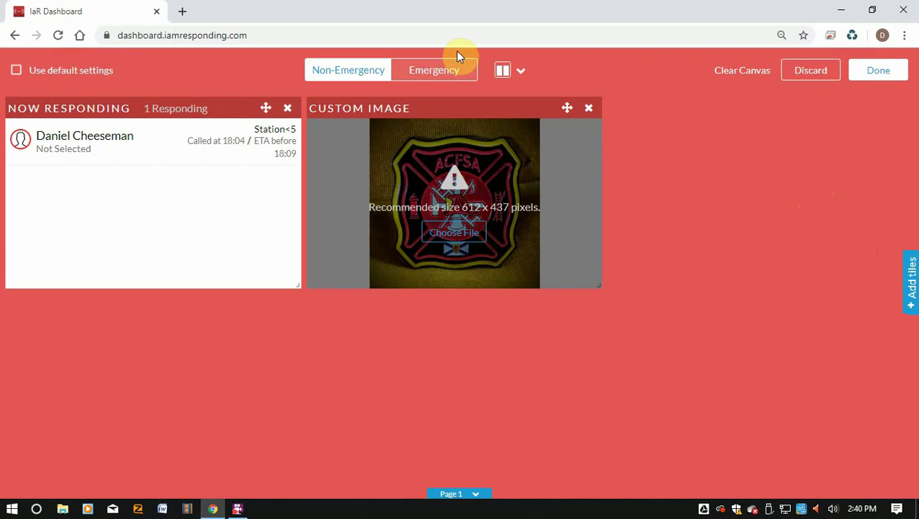
pyautogui.click(515, 67)
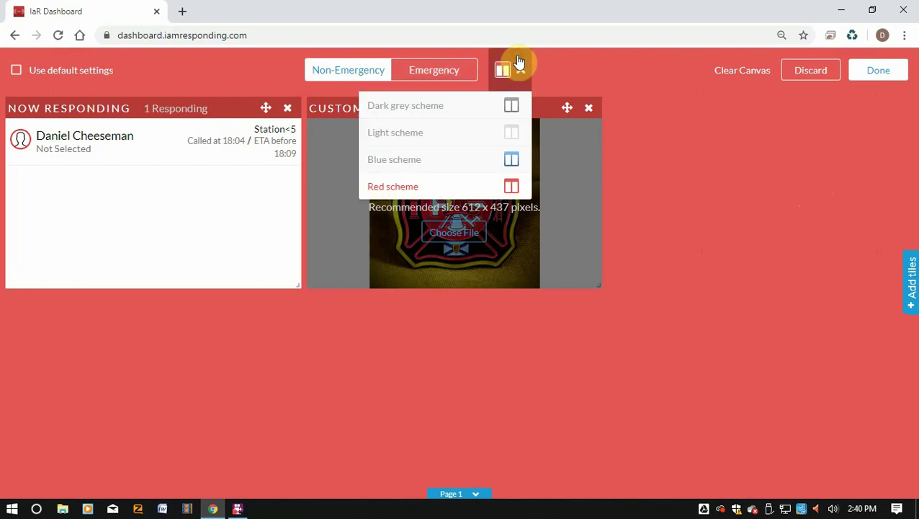
pyautogui.click(453, 142)
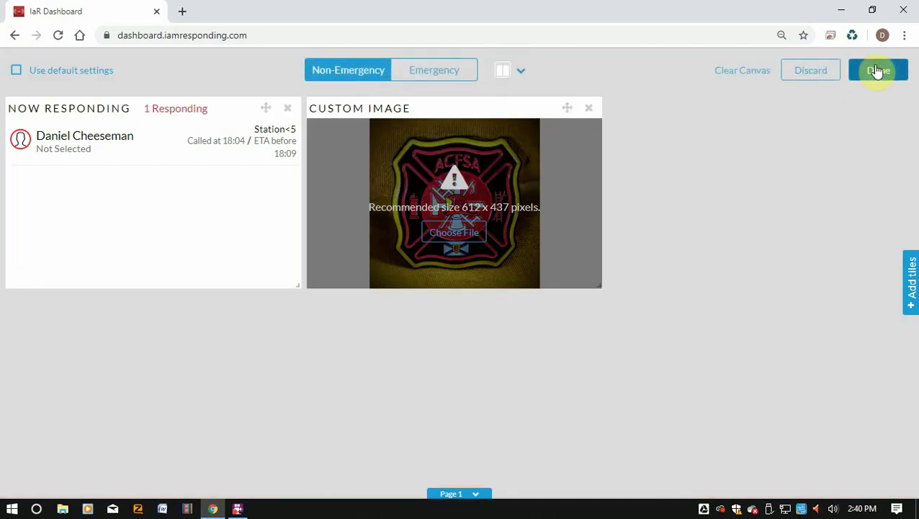
pyautogui.click(878, 72)
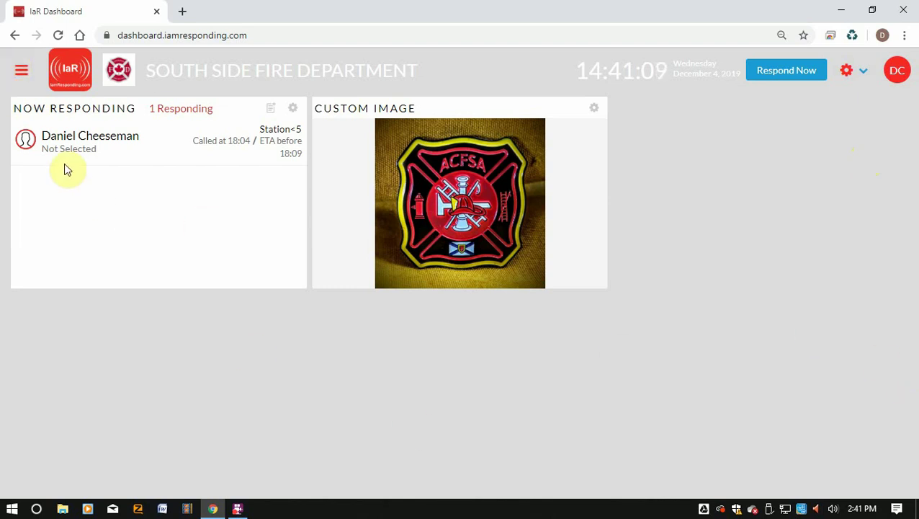
# Reopen the administrative functions and review the Automatic Toggle View settings for map view on new dispatches.
pyautogui.click(20, 69)
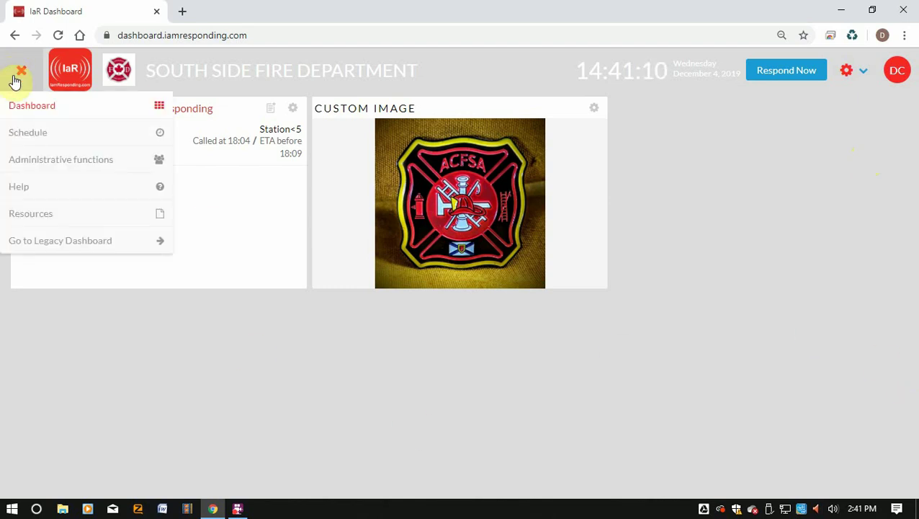
pyautogui.click(20, 160)
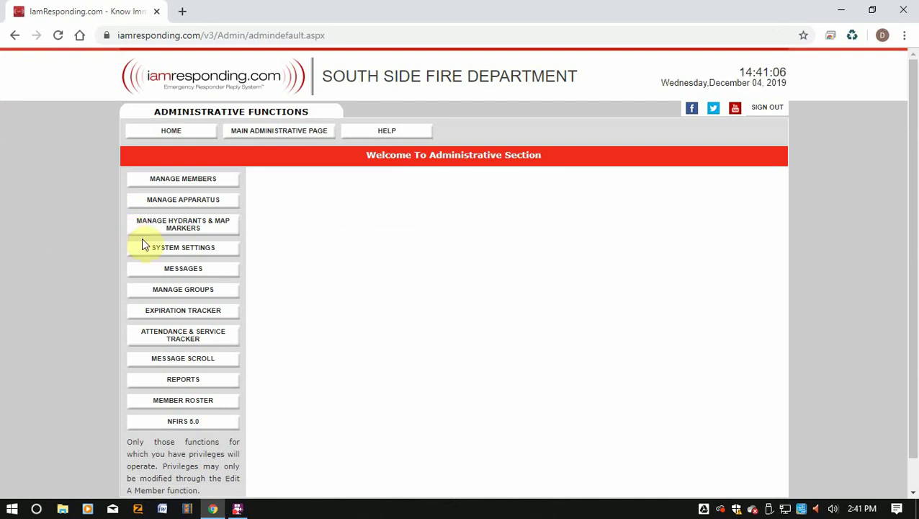
pyautogui.moveTo(199, 250)
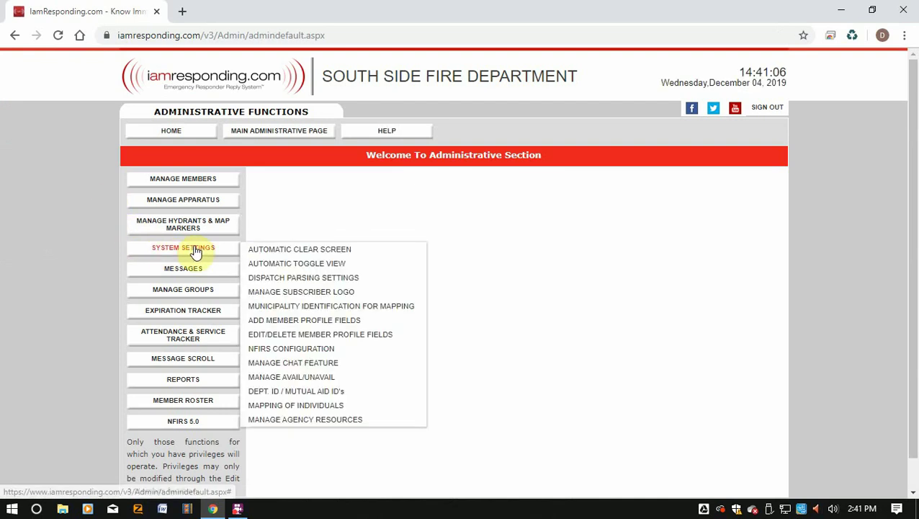
pyautogui.click(294, 263)
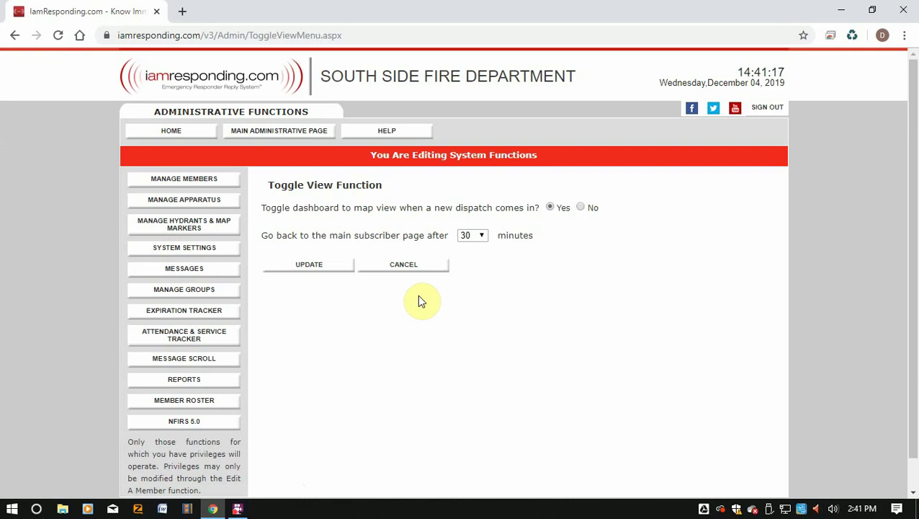
pyautogui.moveTo(291, 212); pyautogui.dragTo(562, 248)
pyautogui.click(563, 249)
# Review the logo file and image requirements in Manage Subscriber Logo and cancel out of the page.
pyautogui.moveTo(180, 249)
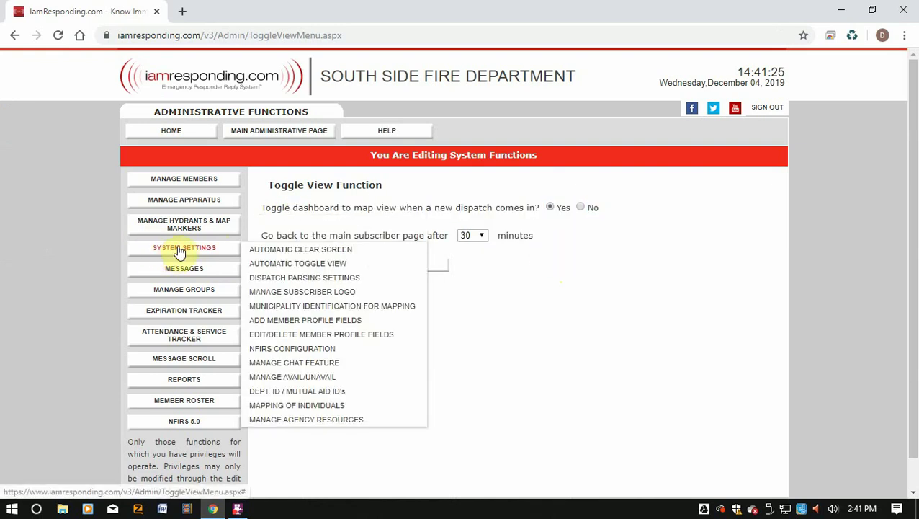
pyautogui.click(320, 293)
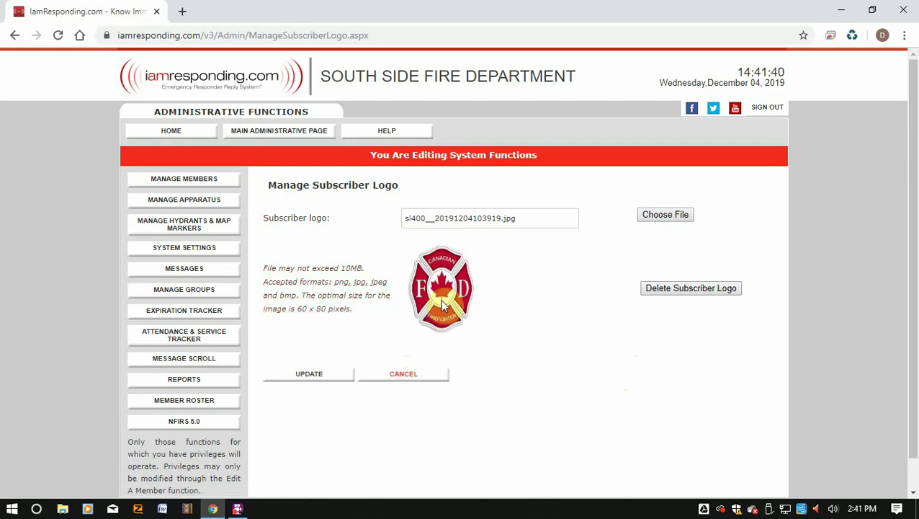
pyautogui.click(404, 376)
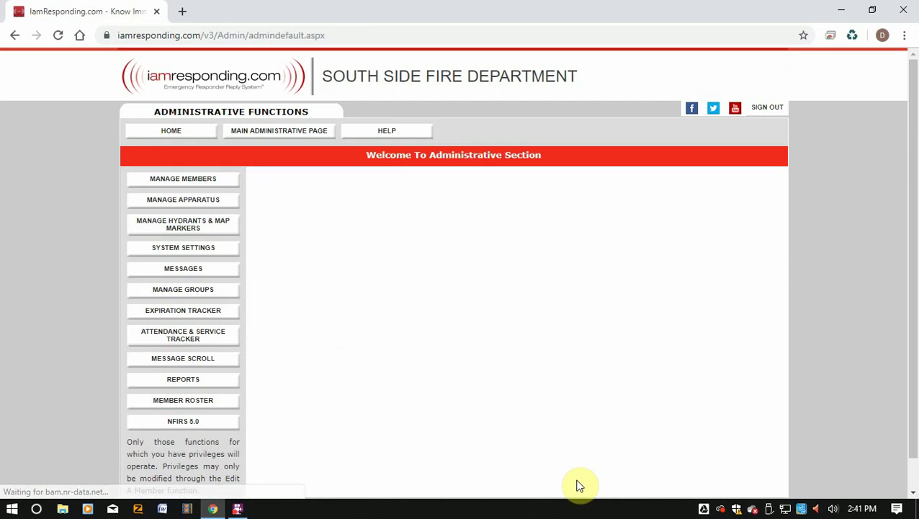
# Open an existing member's record for editing and locate the avatar image setting.
pyautogui.moveTo(206, 189)
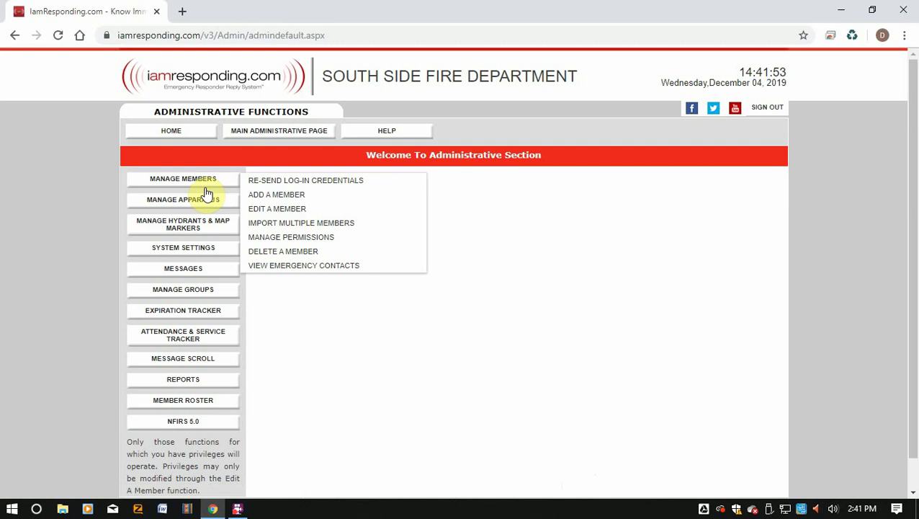
pyautogui.click(274, 208)
pyautogui.click(631, 195)
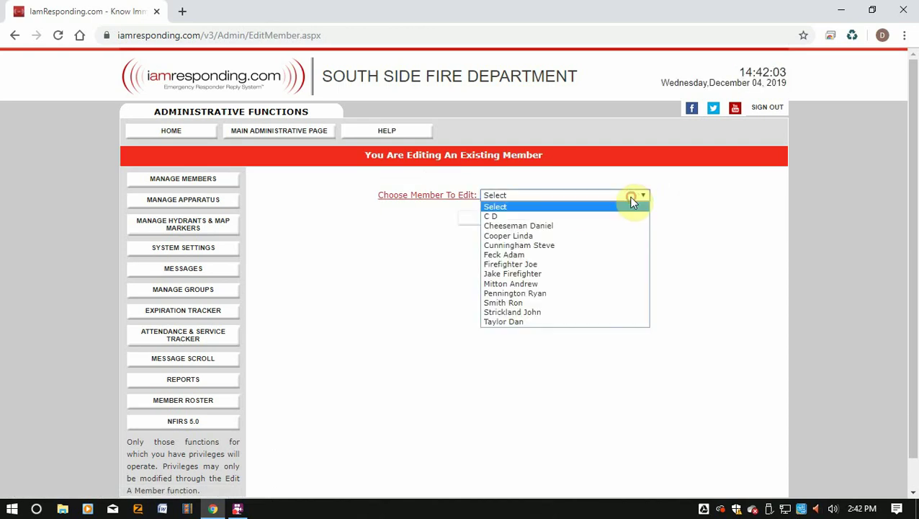
pyautogui.click(571, 254)
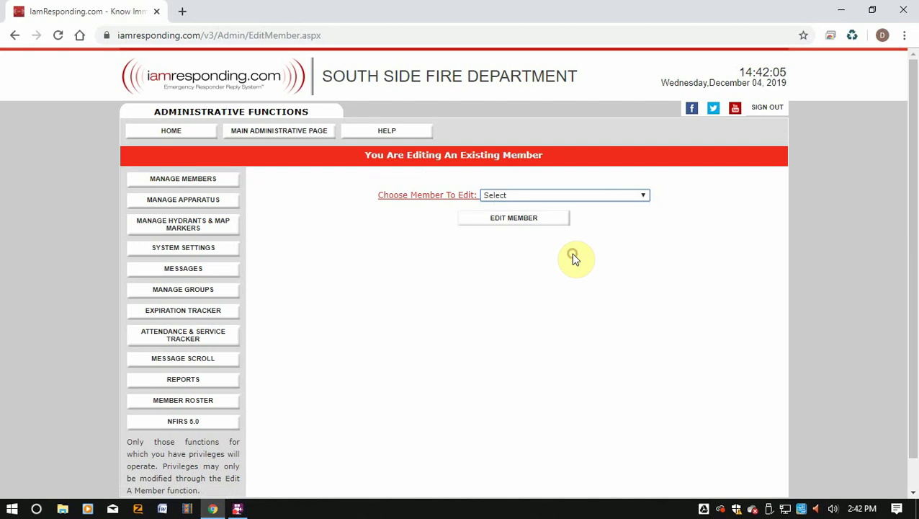
pyautogui.click(520, 225)
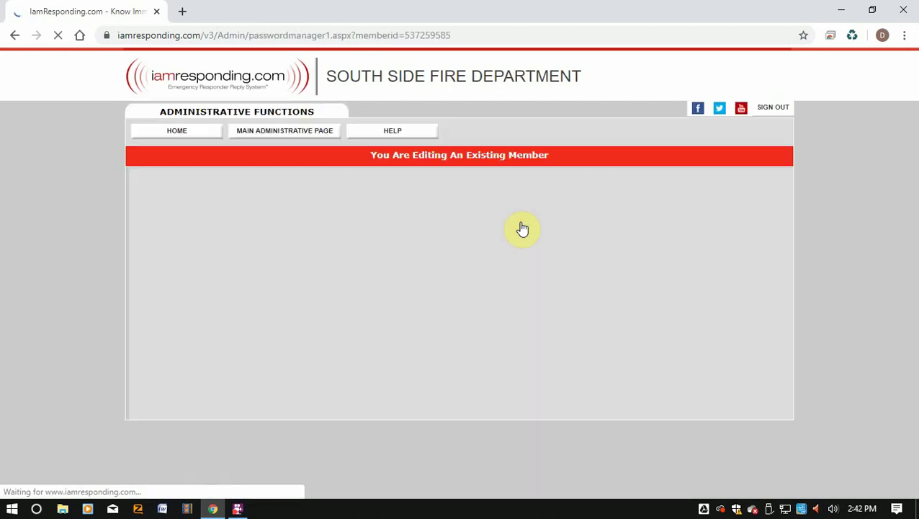
pyautogui.scroll(-5, 418, 324)
pyautogui.scroll(-4, 395, 382)
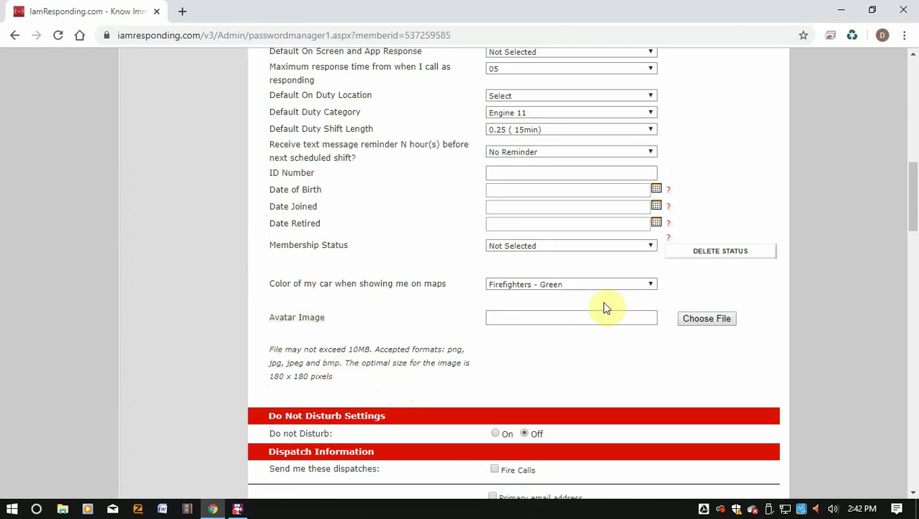
# Browse the Desktop pictures for a member avatar image and cancel without choosing a file.
pyautogui.click(726, 318)
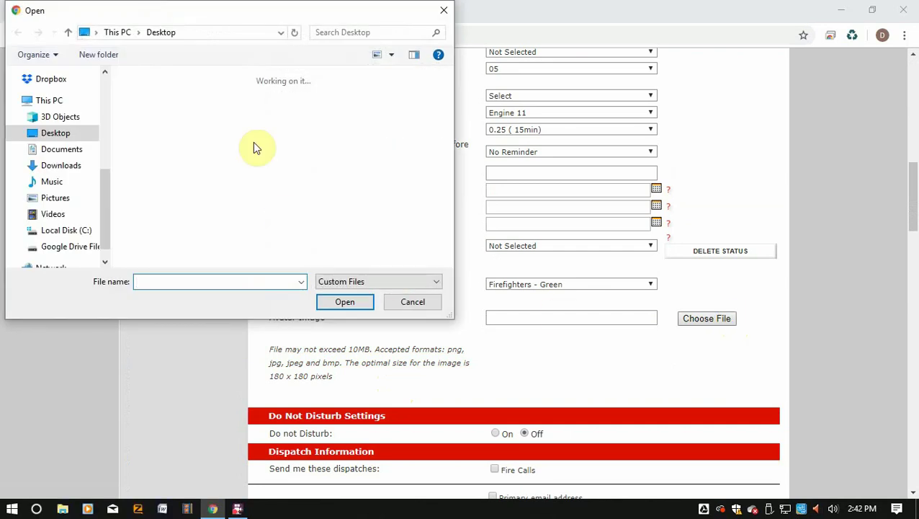
pyautogui.scroll(-3, 321, 208)
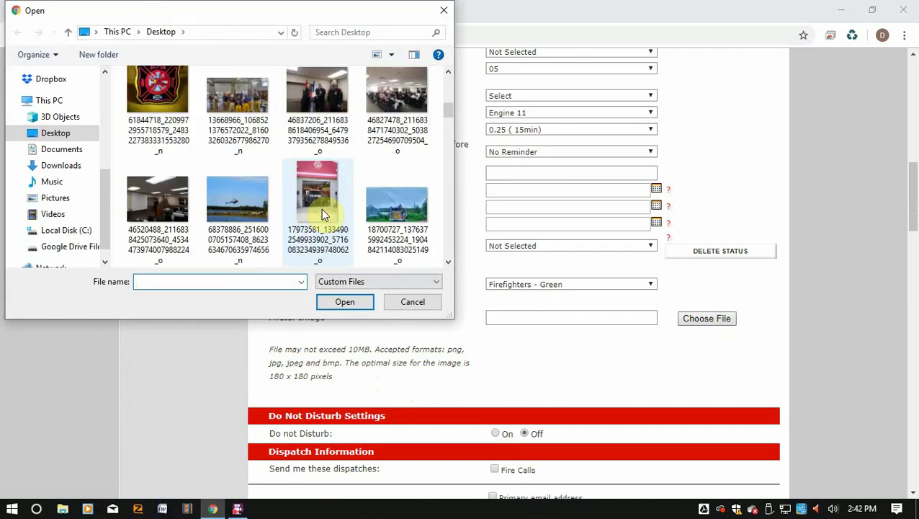
pyautogui.scroll(-3, 321, 208)
pyautogui.scroll(2, 321, 208)
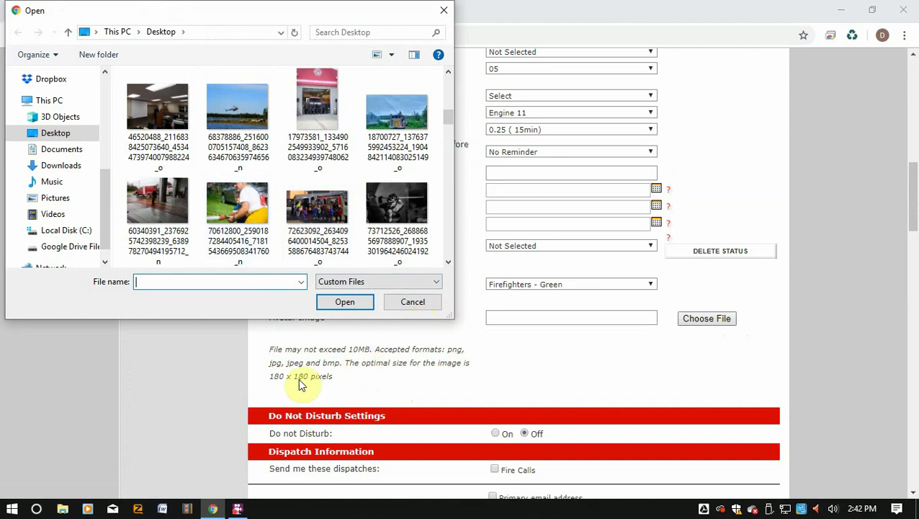
pyautogui.click(401, 307)
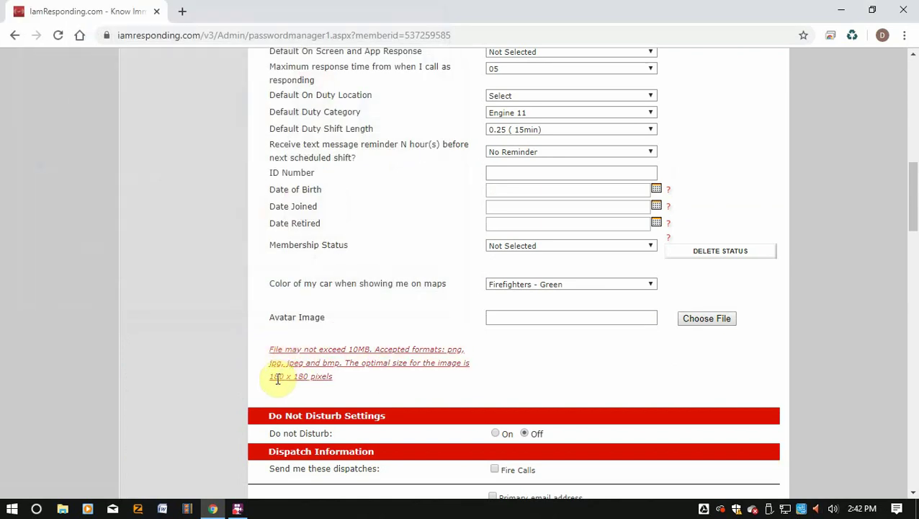
# Examine the avatar image requirements, return to the dashboard, and check where the member picture appears in the Now Responding tile.
pyautogui.moveTo(270, 379); pyautogui.dragTo(231, 349)
pyautogui.click(353, 318)
pyautogui.scroll(10, 503, 302)
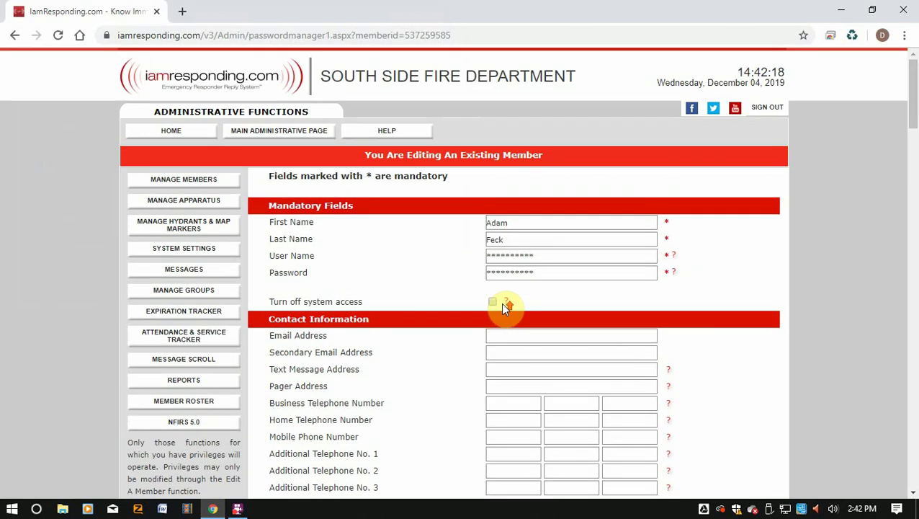
pyautogui.click(159, 132)
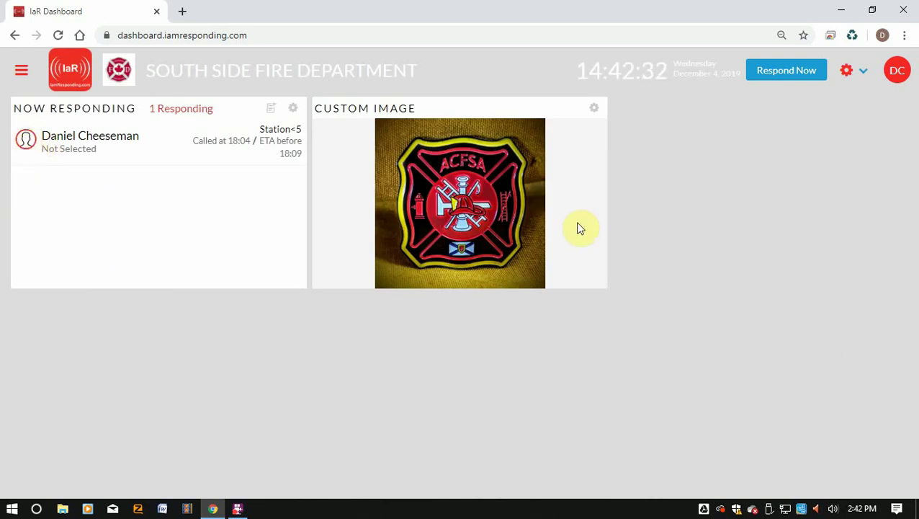
pyautogui.moveTo(27, 137); pyautogui.dragTo(141, 178)
pyautogui.click(143, 178)
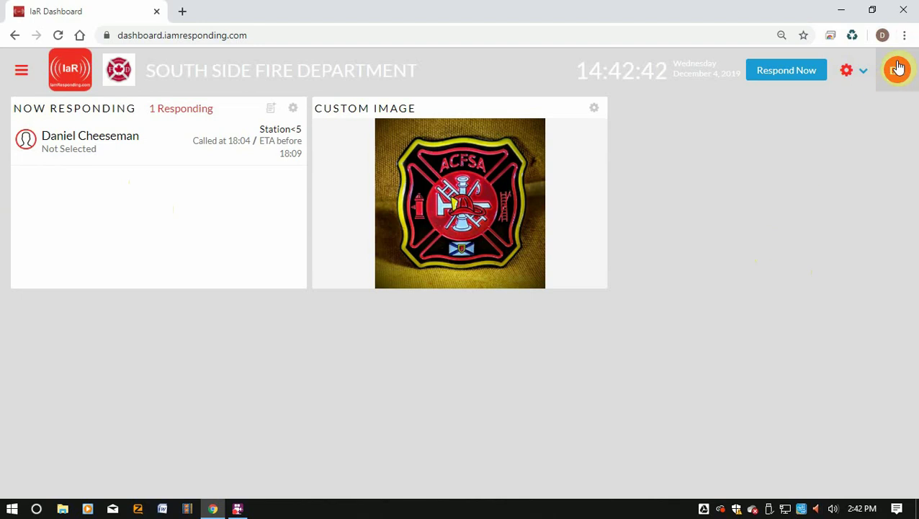
# Increase the browser zoom of the dashboard to 100%.
pyautogui.click(905, 35)
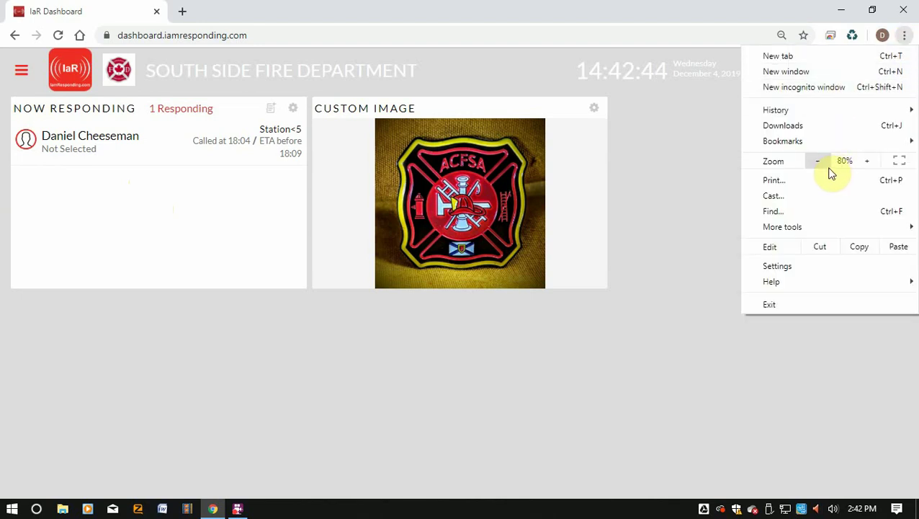
pyautogui.click(867, 161)
pyautogui.click(867, 161)
pyautogui.click(738, 207)
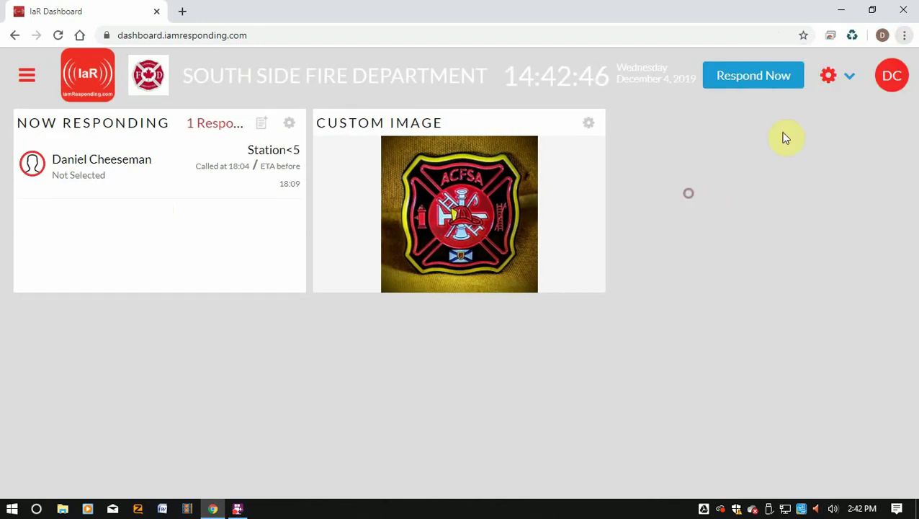
# Put the dashboard in edit mode, shrink the Custom Image tile, and shift it away from the Now Responding tile.
pyautogui.click(847, 83)
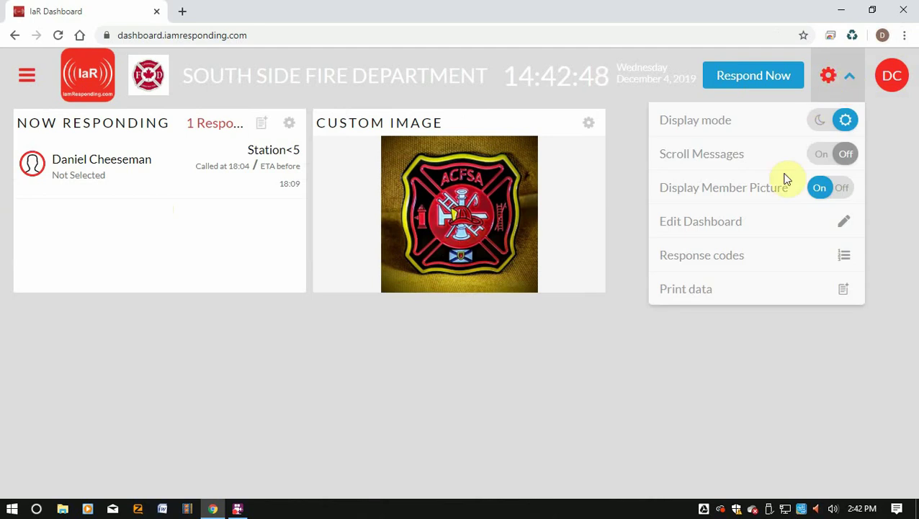
pyautogui.click(688, 229)
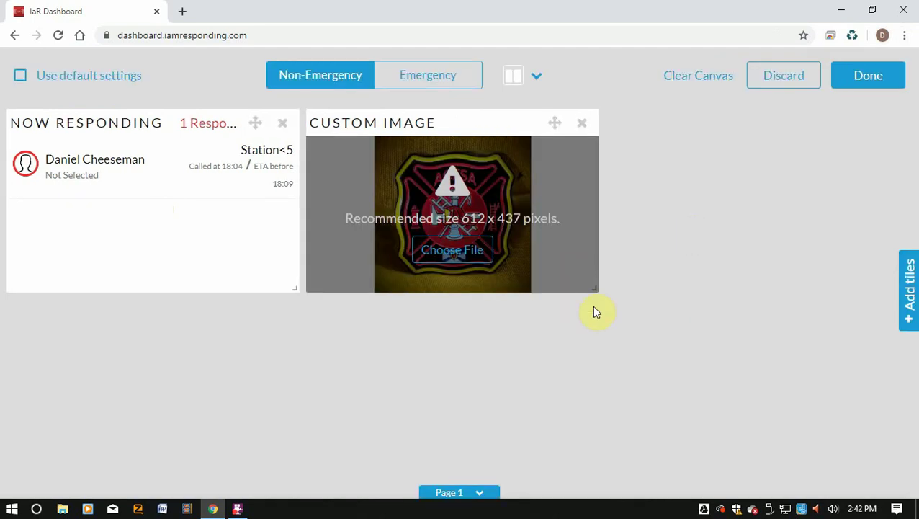
pyautogui.moveTo(545, 272); pyautogui.dragTo(344, 135)
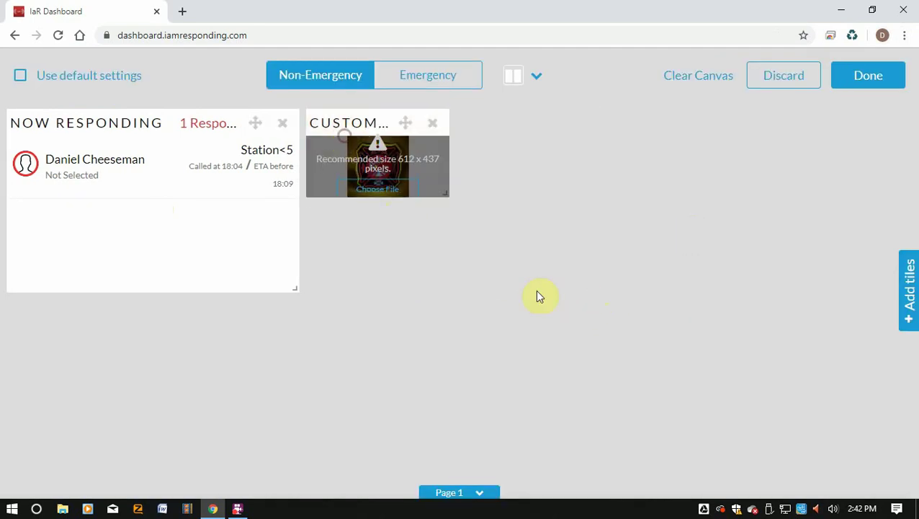
pyautogui.moveTo(447, 194); pyautogui.dragTo(593, 195)
pyautogui.click(901, 36)
pyautogui.click(479, 220)
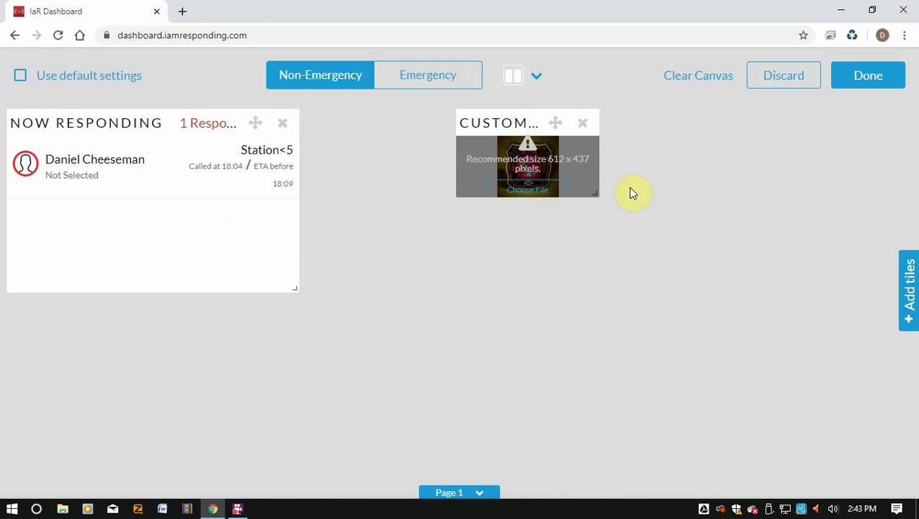
# Reduce the browser zoom of the dashboard to 80%.
pyautogui.click(904, 35)
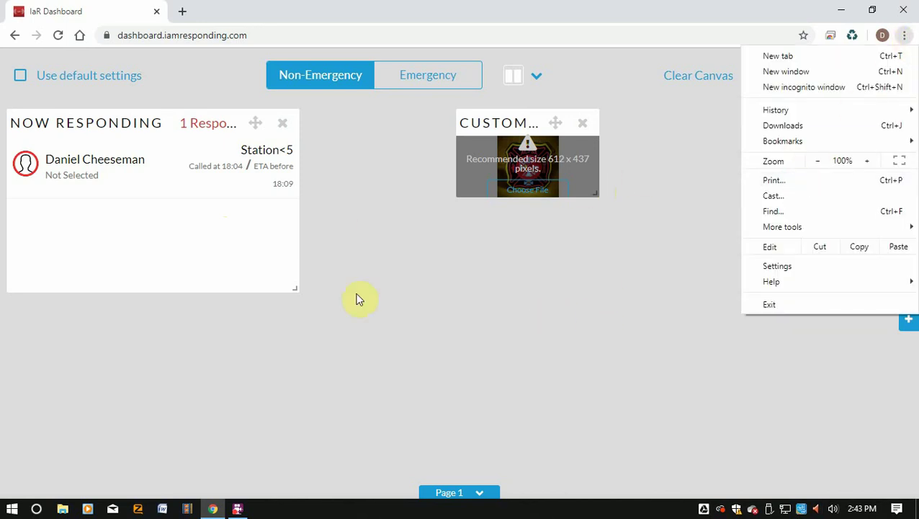
pyautogui.click(816, 163)
pyautogui.click(816, 163)
pyautogui.click(666, 191)
# Enlarge the Custom Image tile to nearly the full canvas height and place it directly beside the Now Responding tile.
pyautogui.moveTo(592, 187); pyautogui.dragTo(812, 460)
pyautogui.moveTo(615, 103); pyautogui.dragTo(389, 101)
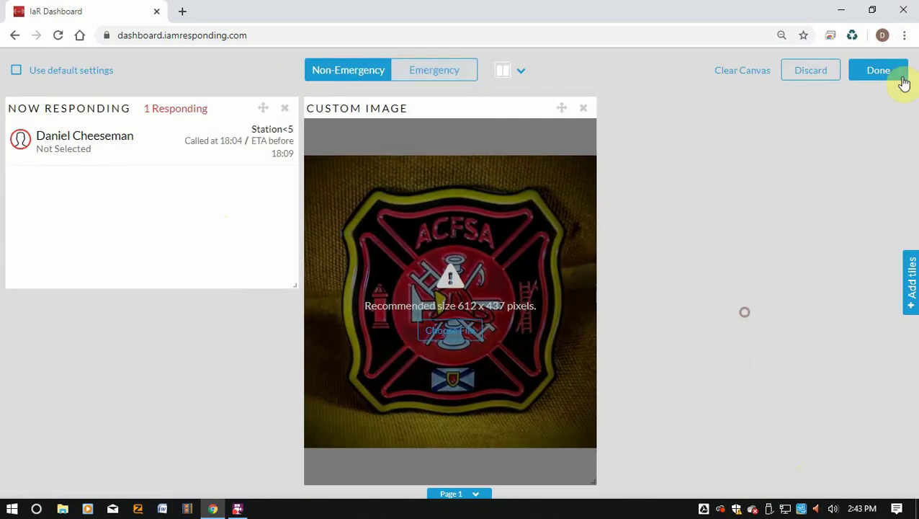
pyautogui.click(905, 35)
pyautogui.click(669, 197)
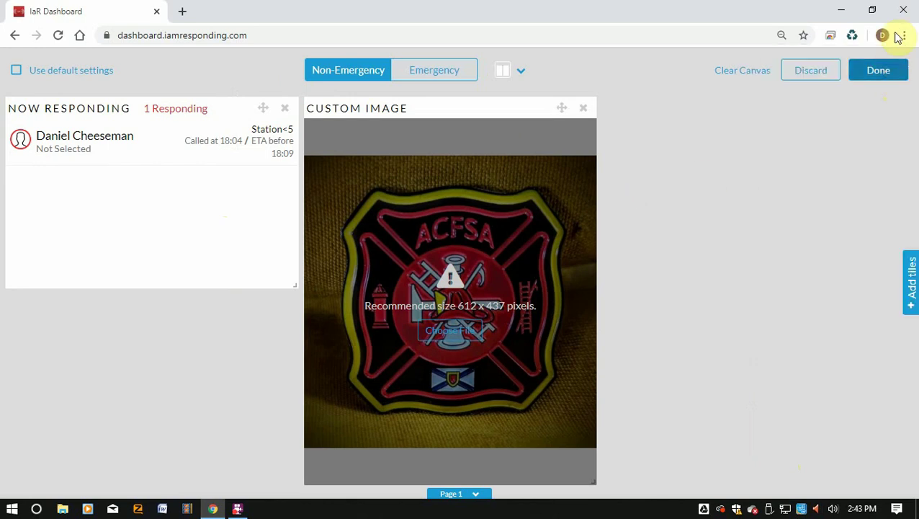
# Shrink the Custom Image tile to a small block beside the Now Responding tile and increase the browser zoom to 100%.
pyautogui.moveTo(592, 480); pyautogui.dragTo(453, 192)
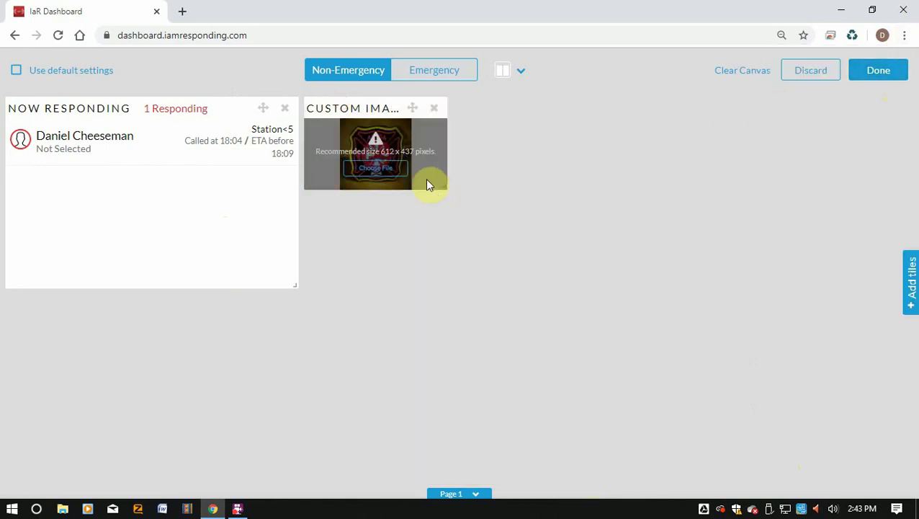
pyautogui.click(904, 34)
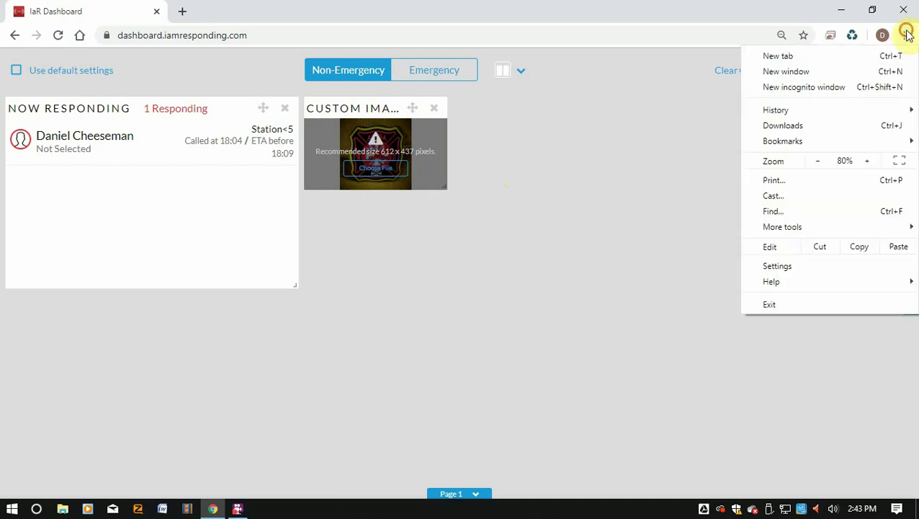
pyautogui.click(869, 161)
pyautogui.click(869, 161)
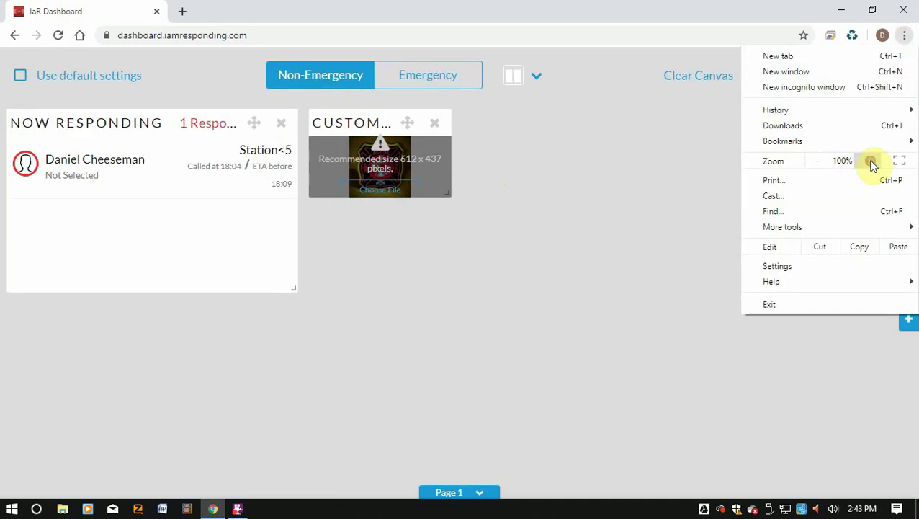
pyautogui.click(546, 186)
# Move the Custom Image tile away from the Now Responding tile and return it to the spot directly beside it.
pyautogui.moveTo(440, 190); pyautogui.dragTo(680, 247)
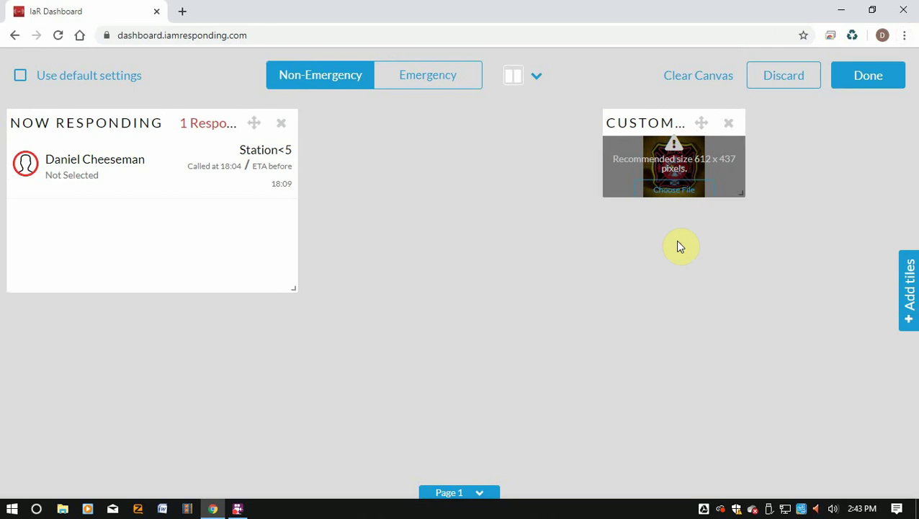
pyautogui.moveTo(660, 123); pyautogui.dragTo(400, 195)
pyautogui.click(398, 192)
pyautogui.click(416, 265)
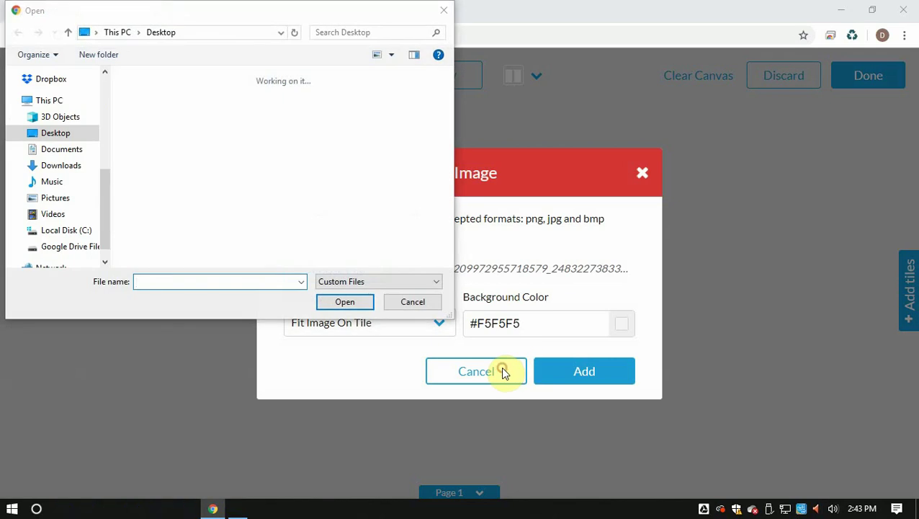
pyautogui.click(407, 299)
pyautogui.click(464, 371)
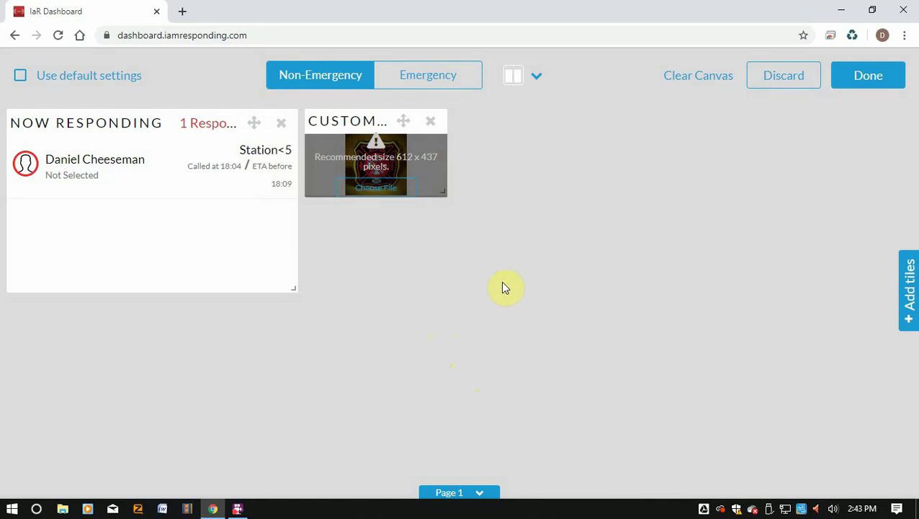
# Save the edited tile layout and leave the dashboard's edit mode.
pyautogui.click(838, 77)
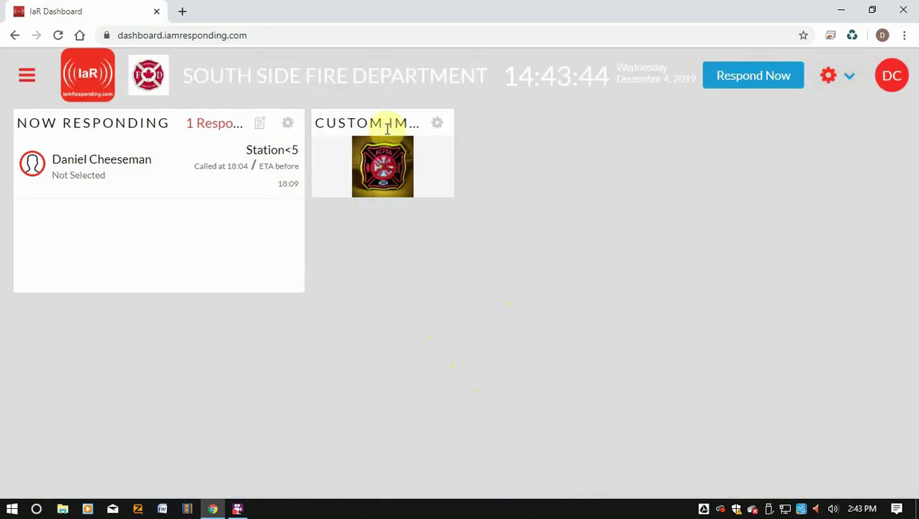